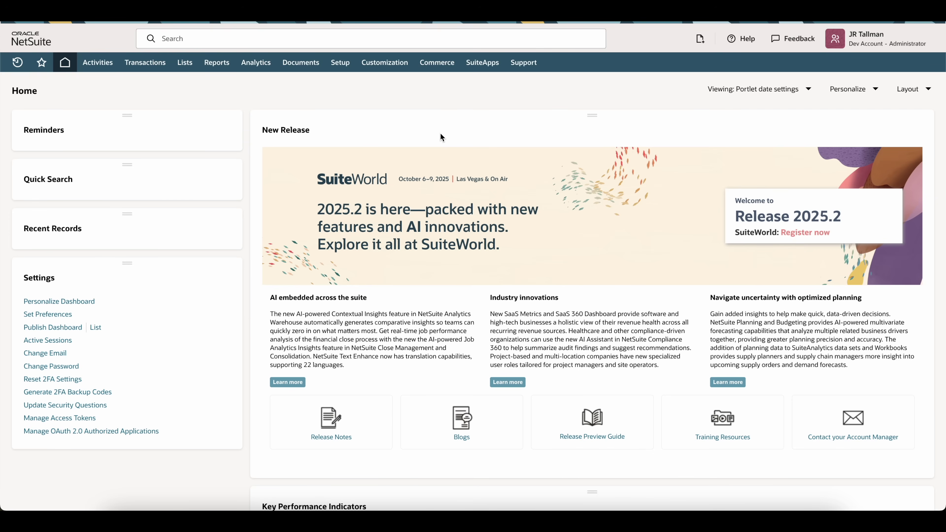
Step: Open the Subsidiaries list from Setup > Company > Classifications
mouse_move(340, 64)
mouse_move(353, 102)
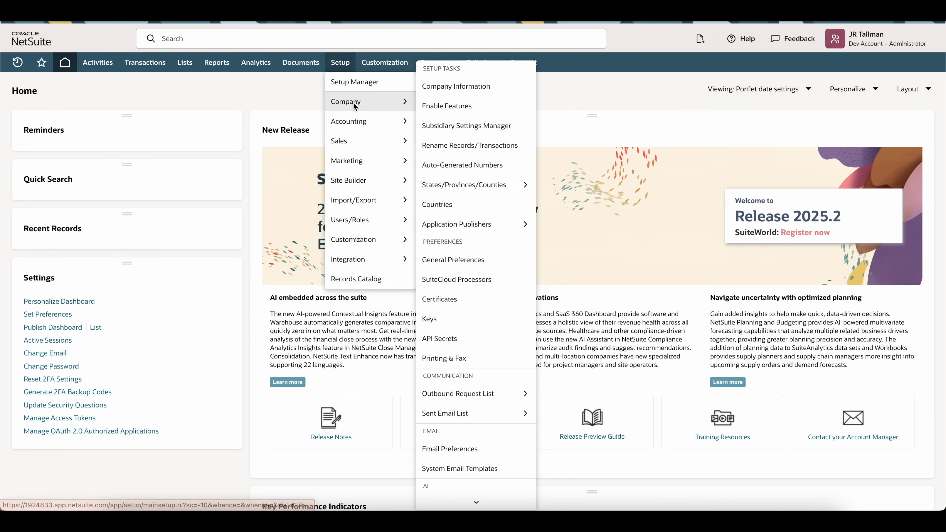
scroll(466, 294, "down", 3)
scroll(466, 294, "down", 3)
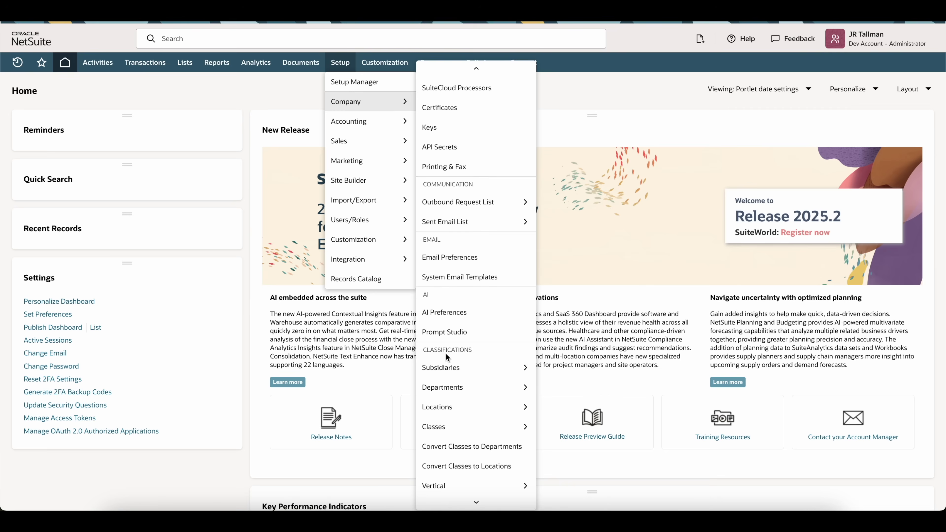
left_click(438, 367)
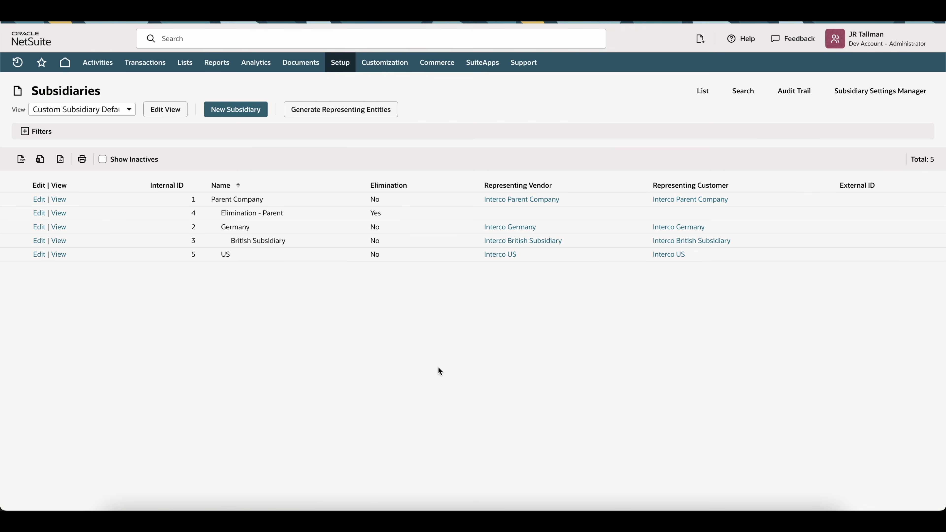
left_click_drag(223, 216, 292, 218)
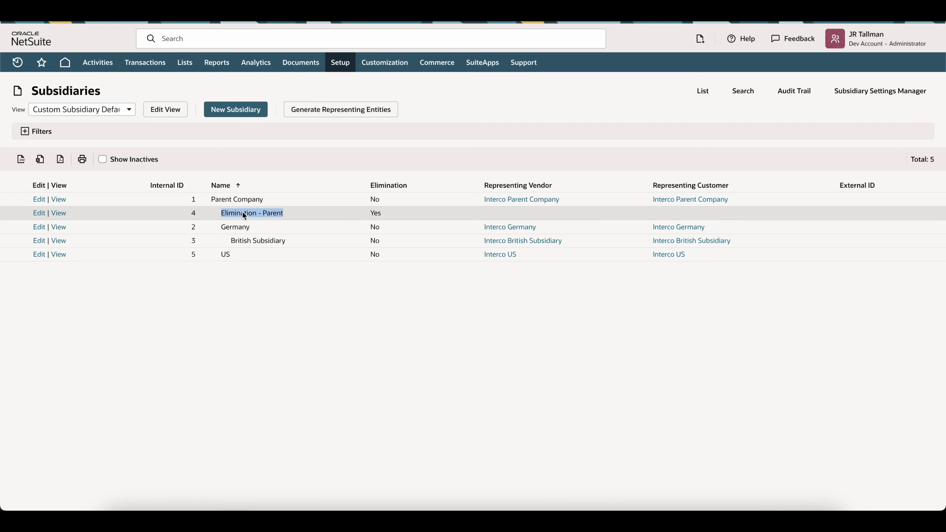
left_click_drag(220, 225, 250, 226)
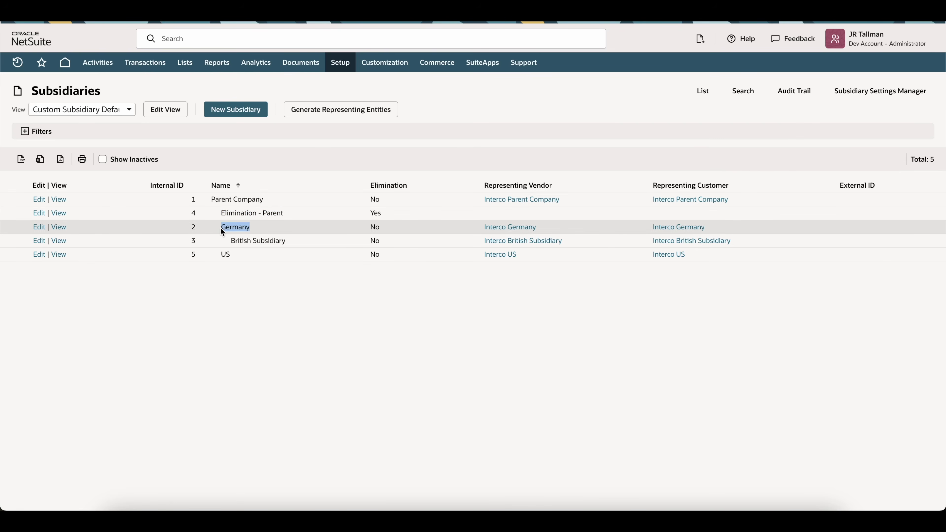
left_click_drag(230, 241, 291, 247)
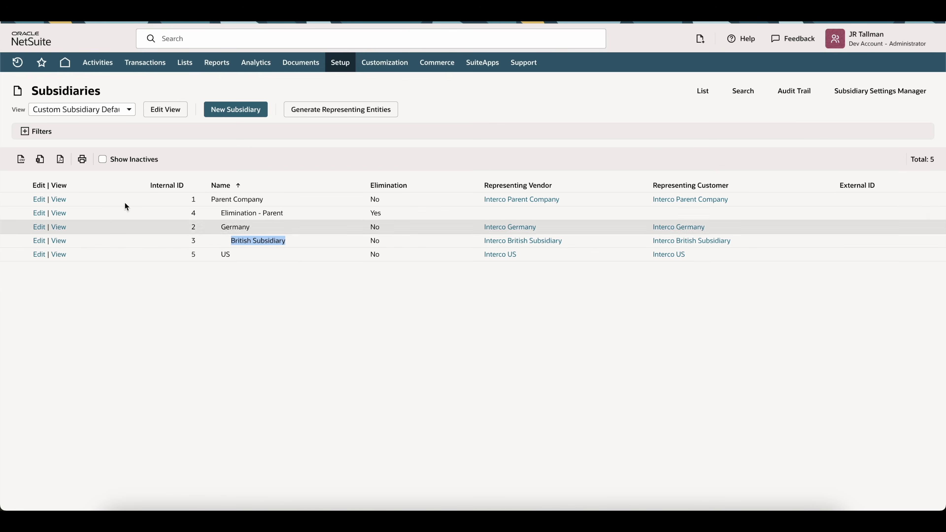
left_click(238, 110)
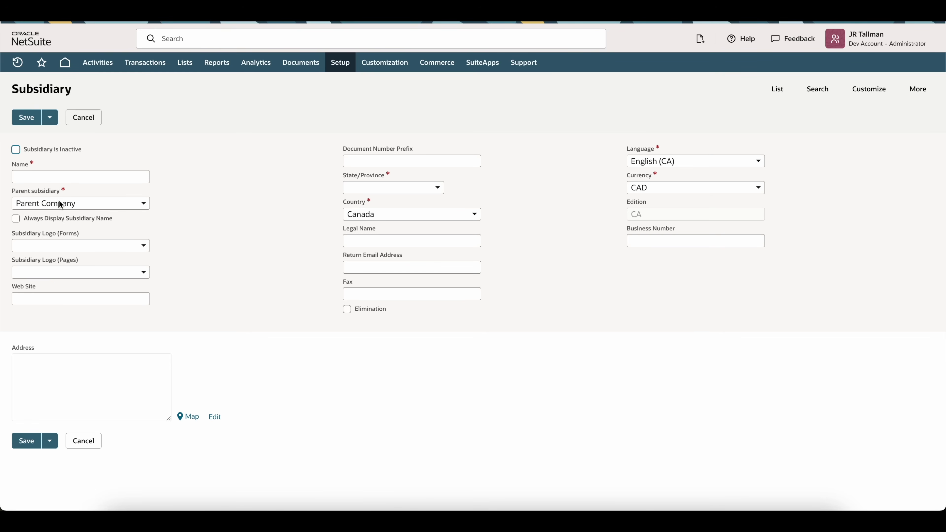
Step: Create the elimination subsidiary 'Germany - Elmination' with parent Parent Company : Germany
left_click(98, 204)
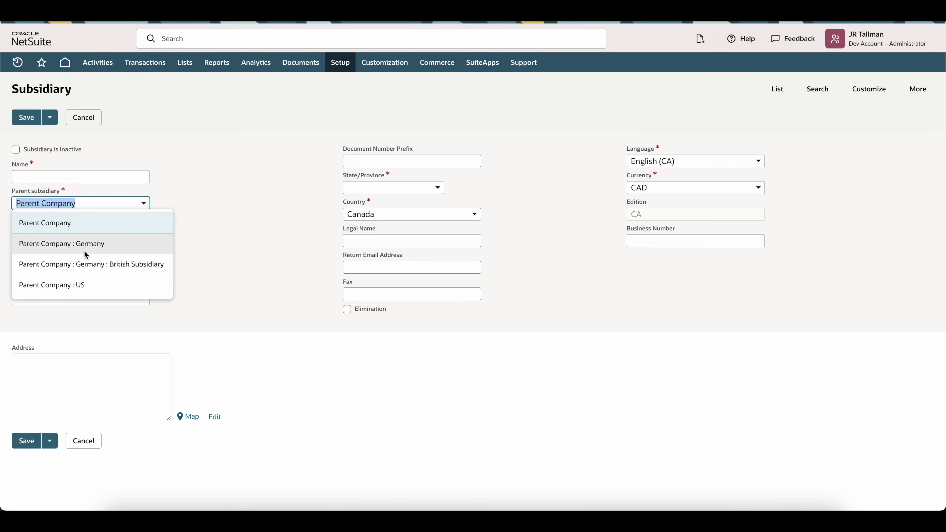
left_click(108, 249)
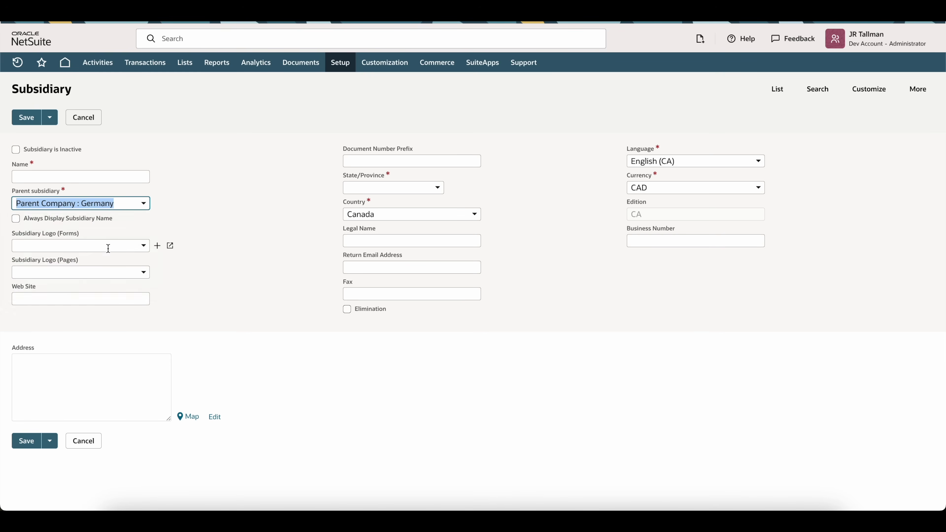
left_click(347, 309)
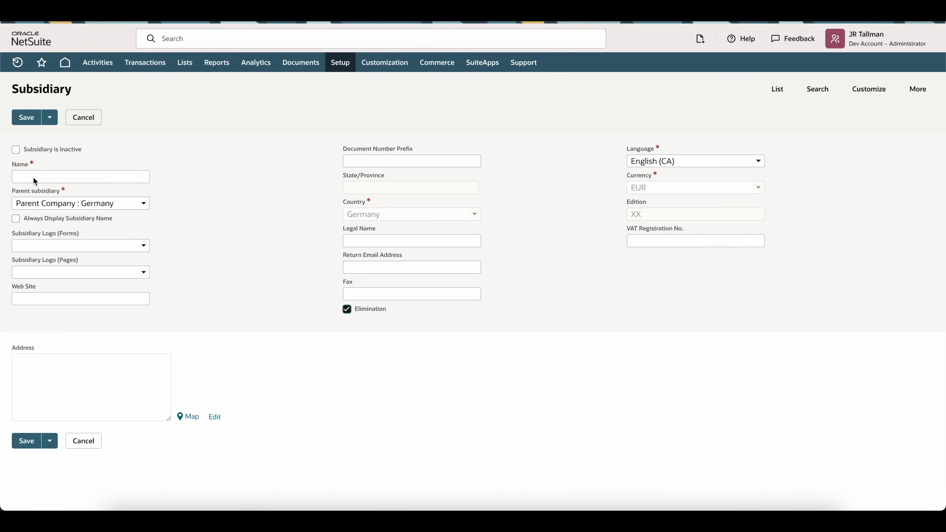
left_click(23, 182)
type("Germany - Elmination")
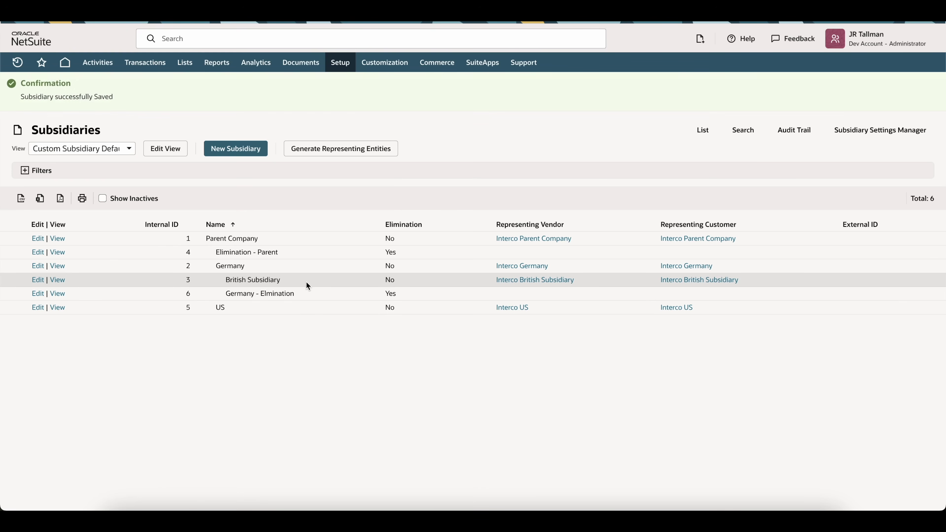
left_click_drag(223, 293, 301, 298)
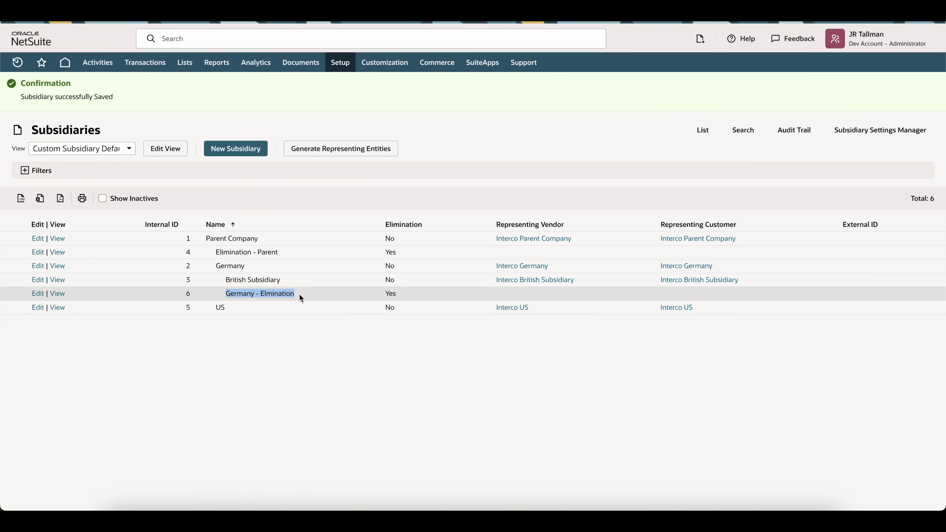
Step: Show the Accounting tab of the Setup > Company > Enable Features page
mouse_move(345, 69)
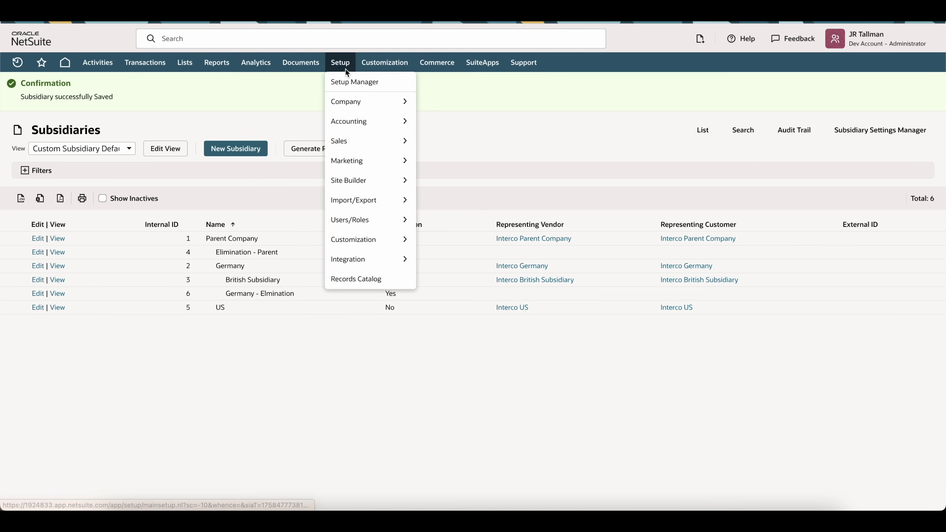
mouse_move(372, 101)
left_click(451, 108)
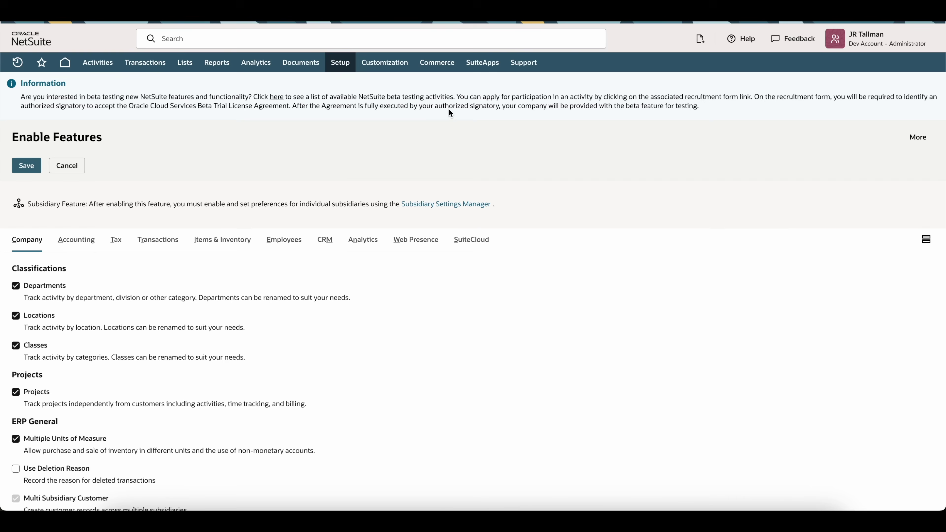
left_click(78, 240)
scroll(106, 240, "down", 8)
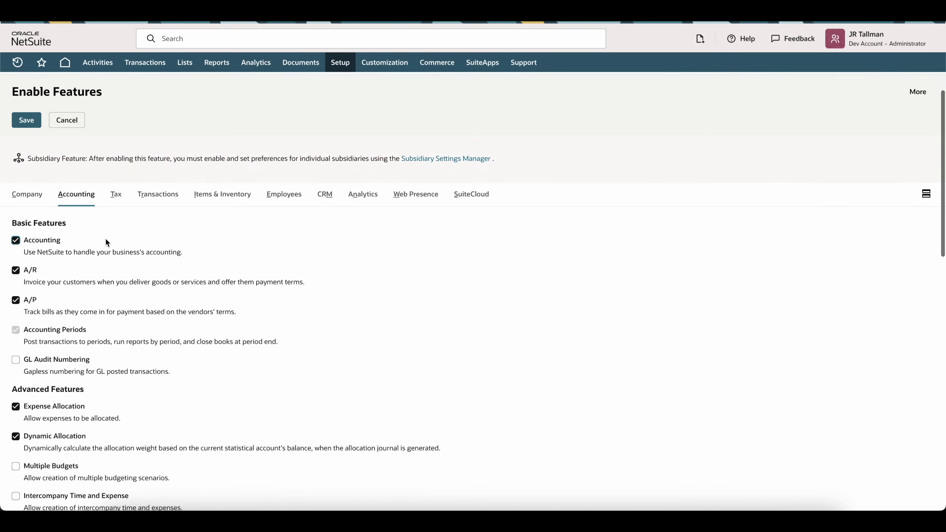
scroll(106, 239, "down", 2)
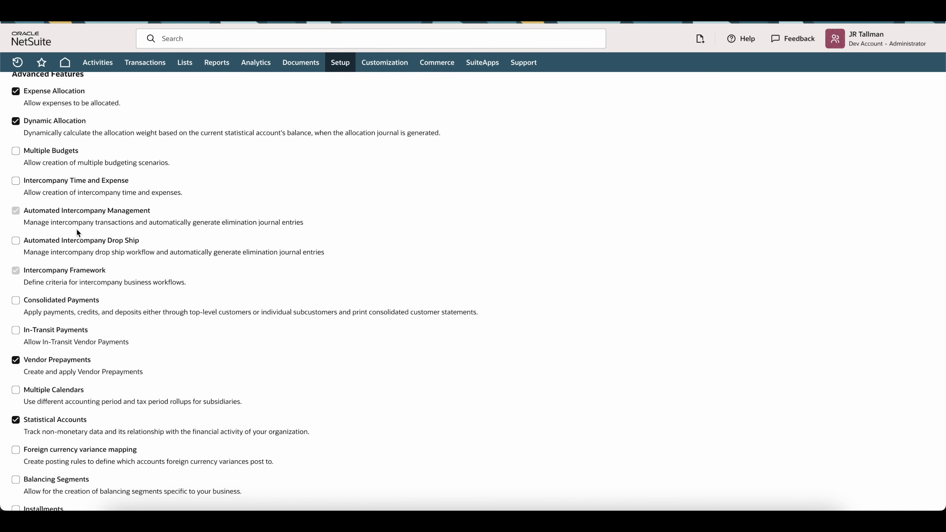
Step: Confirm Automated Intercompany Management is enabled under Advanced Features
left_click_drag(159, 209, 17, 216)
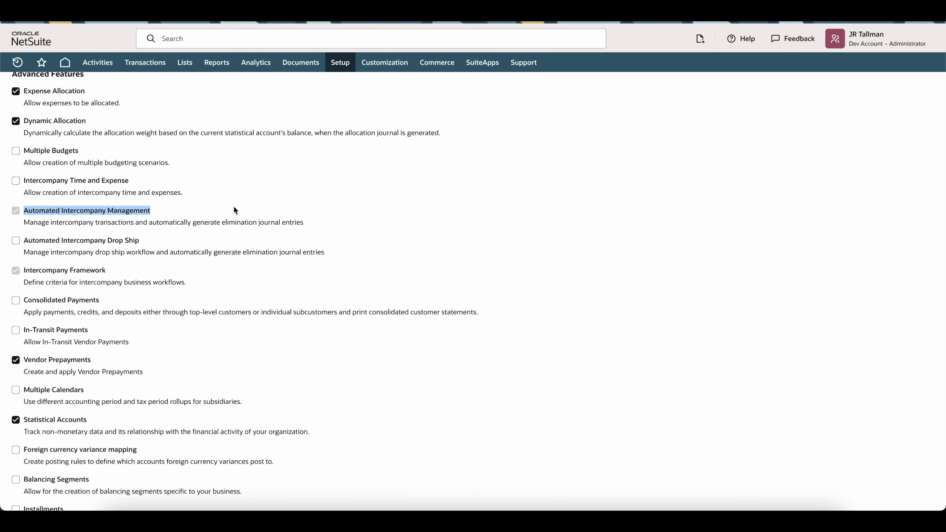
scroll(105, 146, "up", 10)
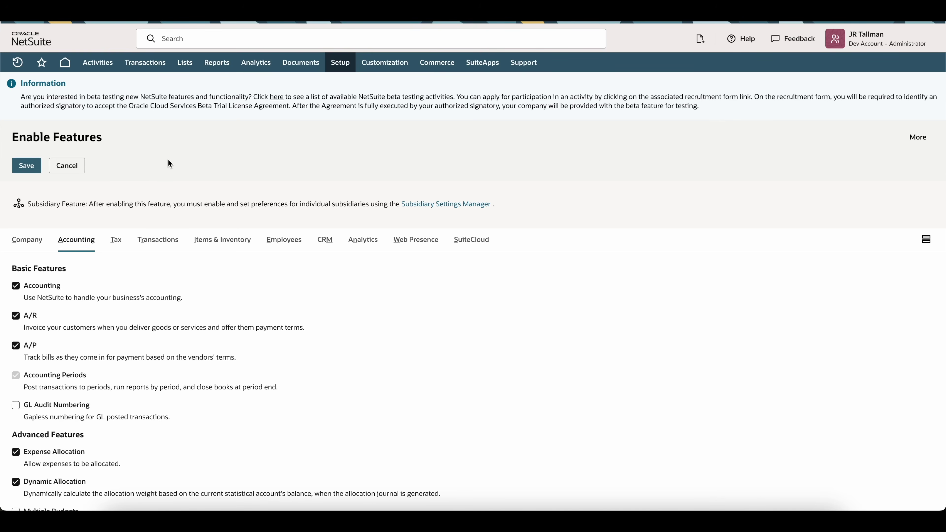
mouse_move(191, 70)
mouse_move(195, 96)
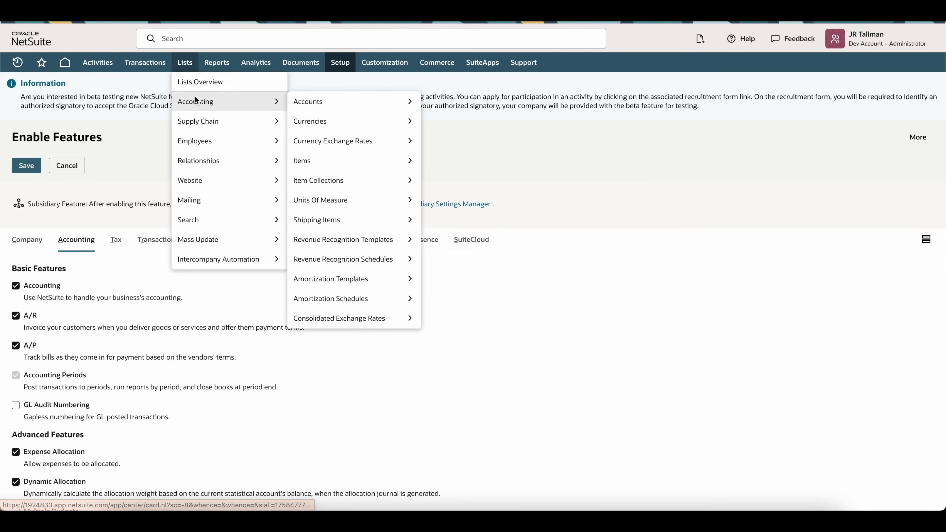
Step: Find Intercompany Receivable 1101 and Intercompany Payable 2101 in the Chart of Accounts
left_click(321, 105)
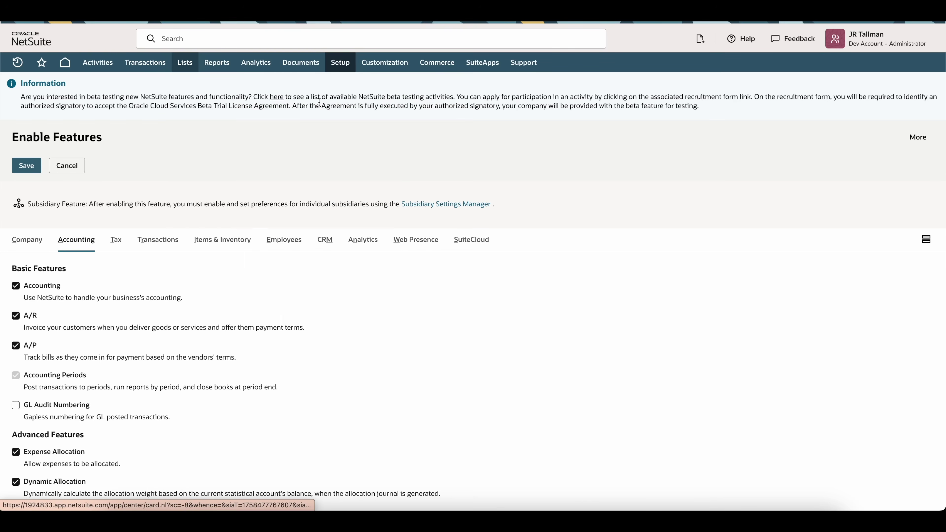
scroll(242, 264, "down", 3)
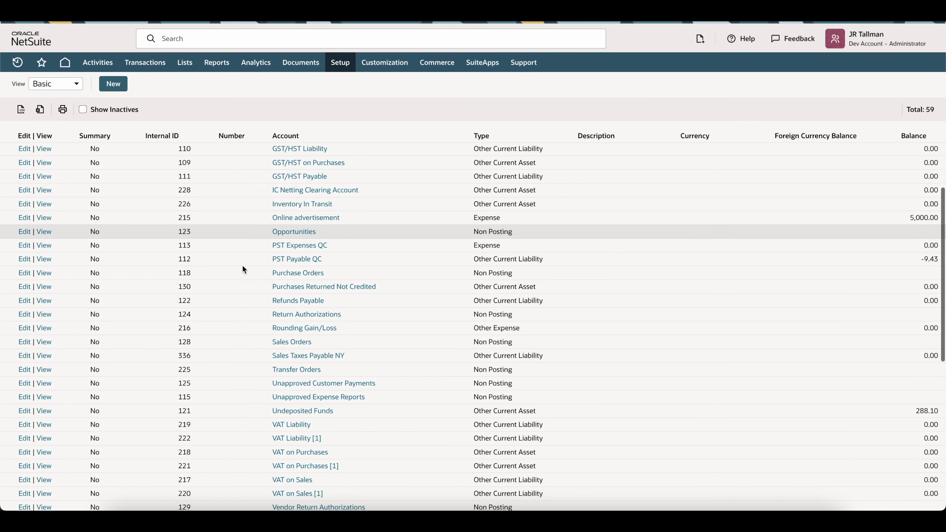
scroll(243, 266, "down", 2)
scroll(243, 267, "down", 6)
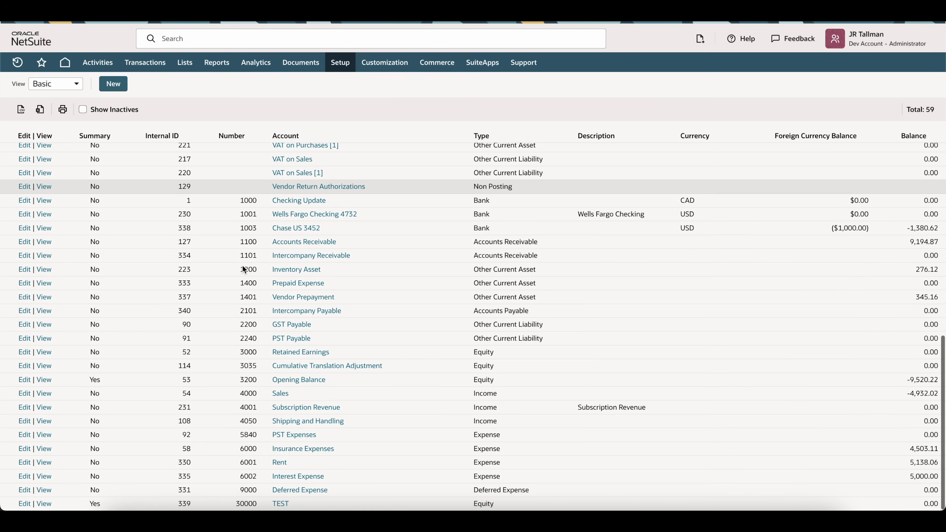
left_click_drag(362, 311, 263, 315)
left_click_drag(358, 258, 271, 255)
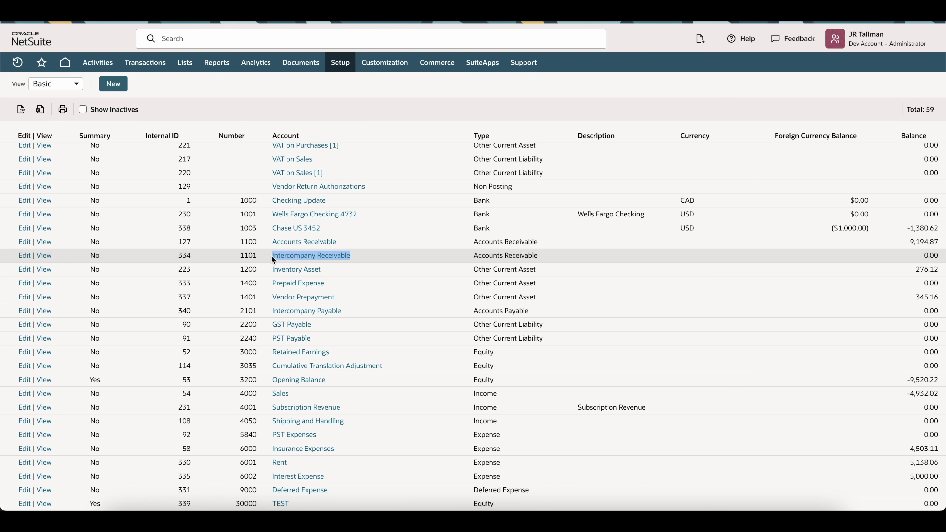
left_click_drag(470, 256, 541, 256)
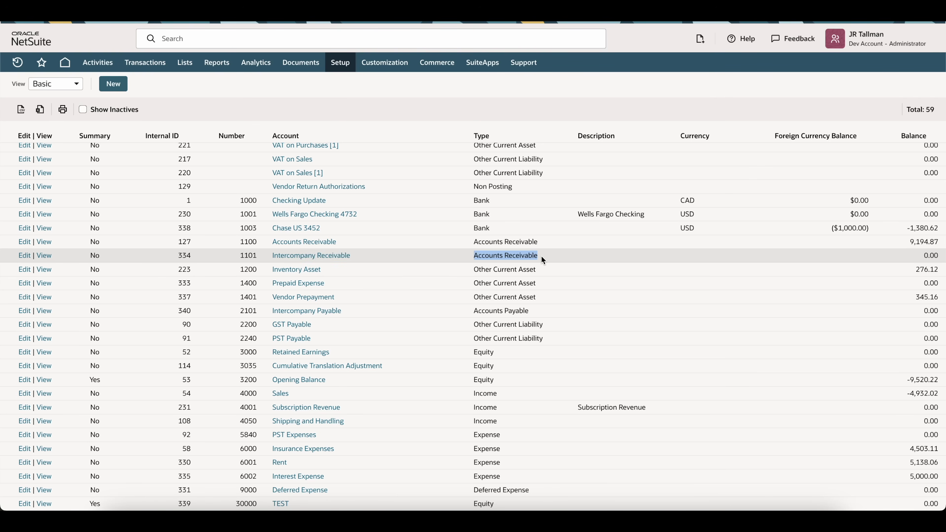
left_click(470, 314)
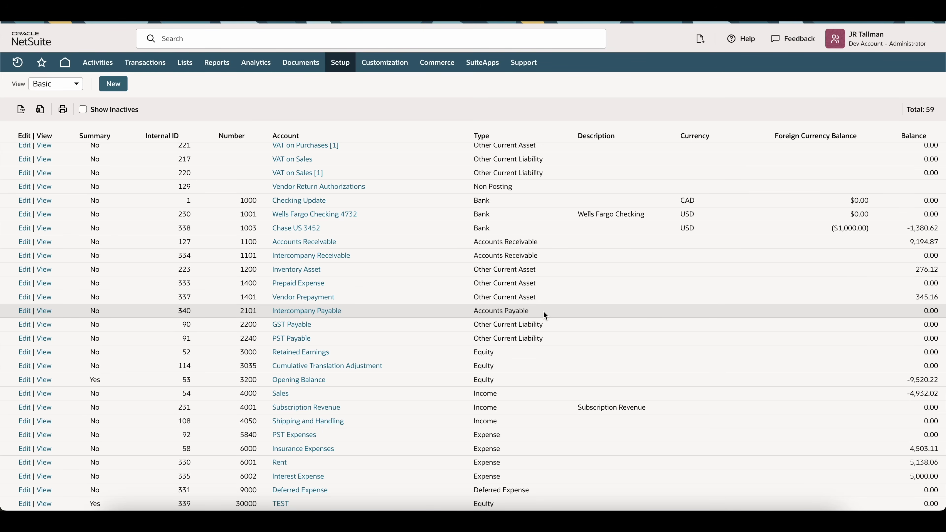
Step: Open Intercompany Payable 2101 and verify Eliminate Intercompany Transactions is checked
left_click(23, 310)
left_click_drag(72, 254, 12, 244)
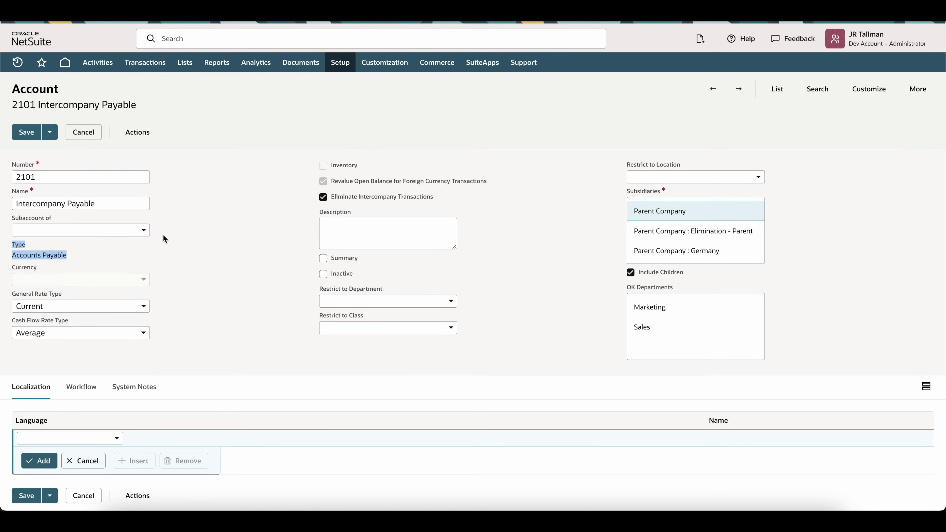
left_click_drag(447, 194, 327, 190)
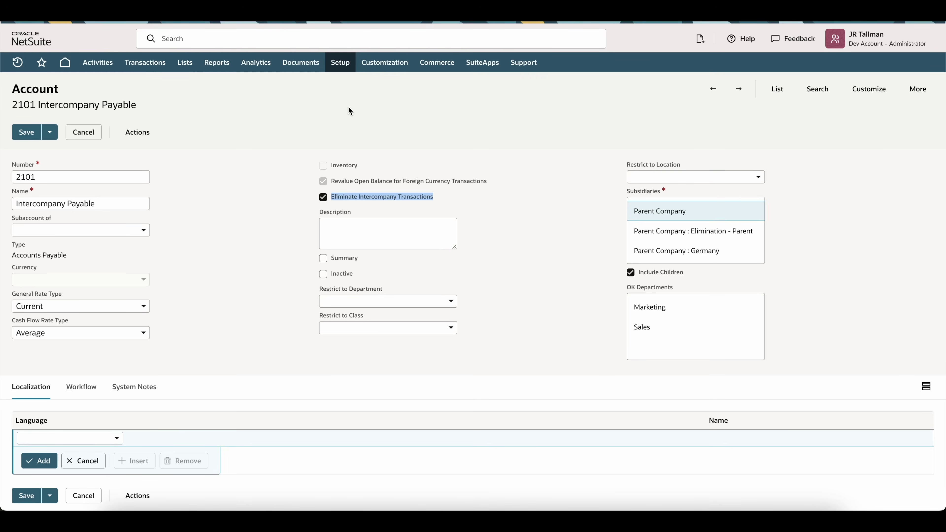
Step: Open the Setup > Accounting > Intercompany Preferences page
mouse_move(340, 63)
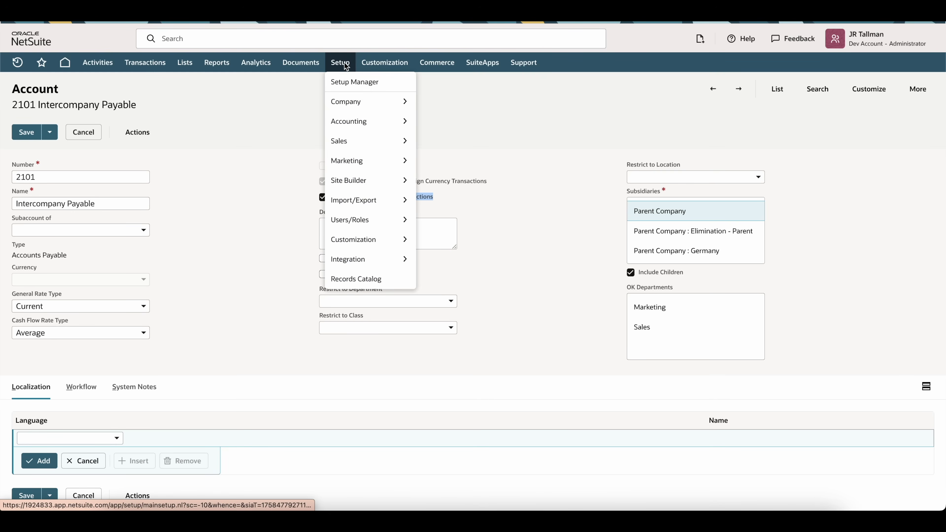
mouse_move(350, 119)
scroll(453, 212, "down", 3)
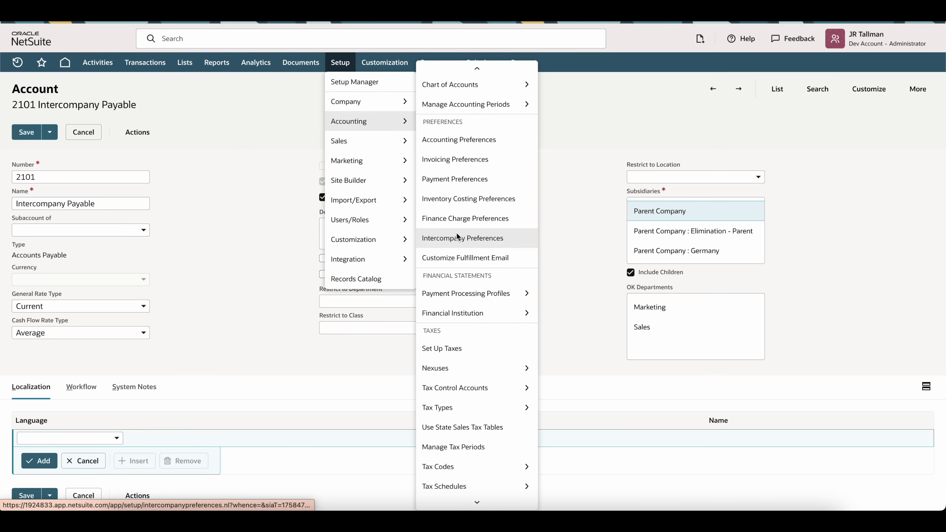
left_click(457, 238)
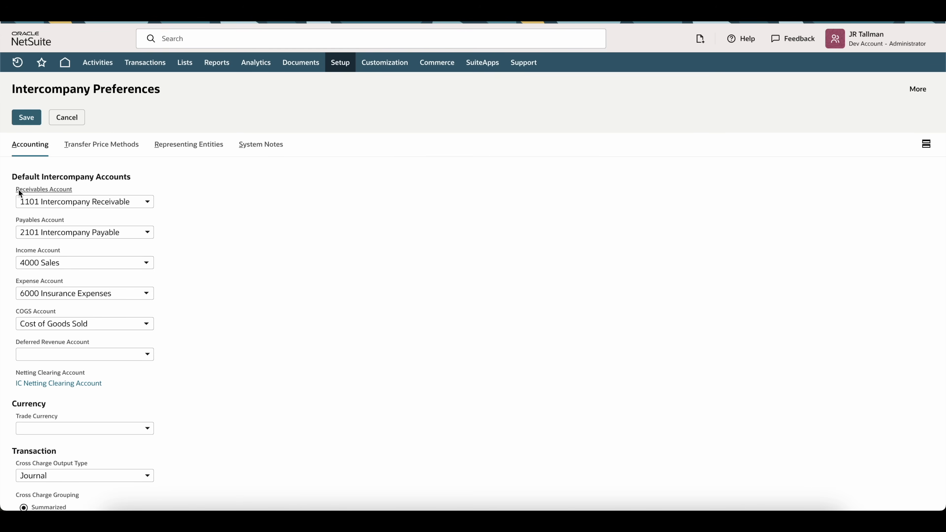
Step: Review the default receivables 1101 and payables 2101 intercompany accounts without changing them
left_click_drag(15, 189, 78, 190)
left_click_drag(14, 219, 69, 221)
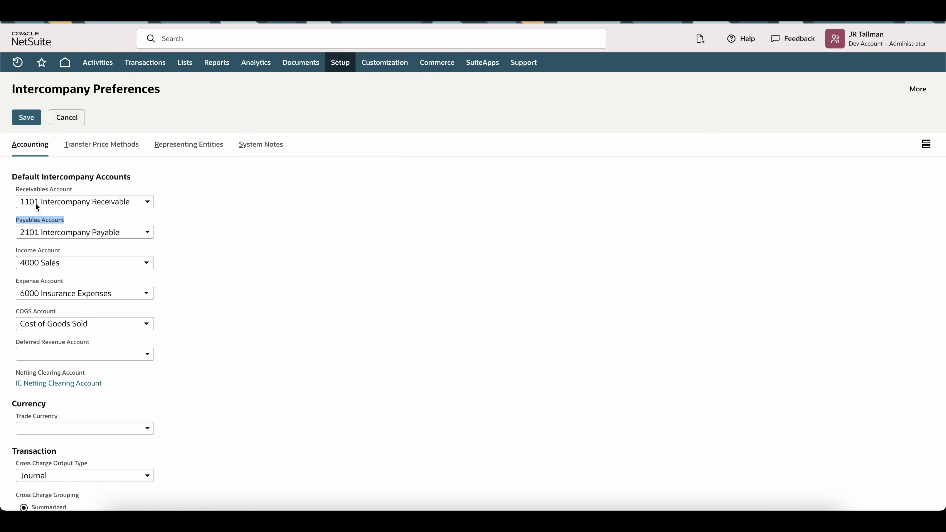
left_click(77, 204)
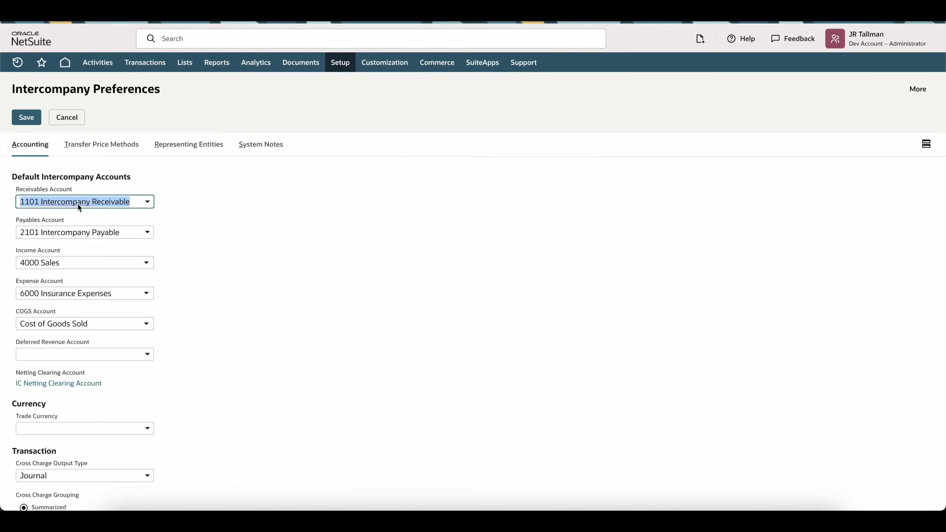
double_click(78, 203)
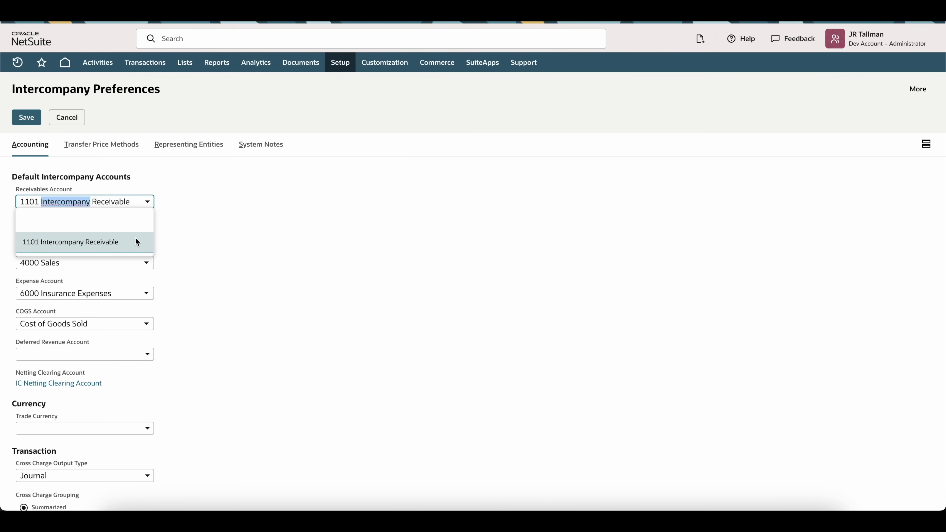
left_click(196, 226)
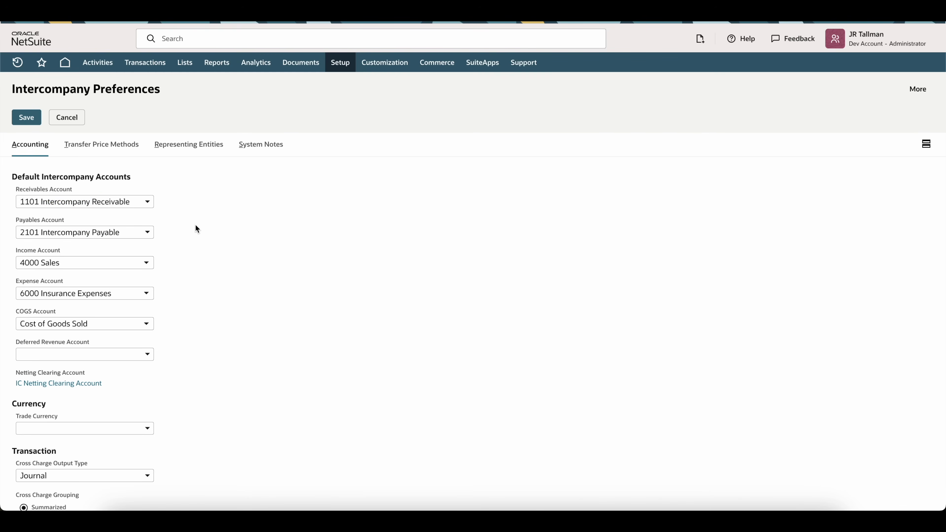
left_click(186, 147)
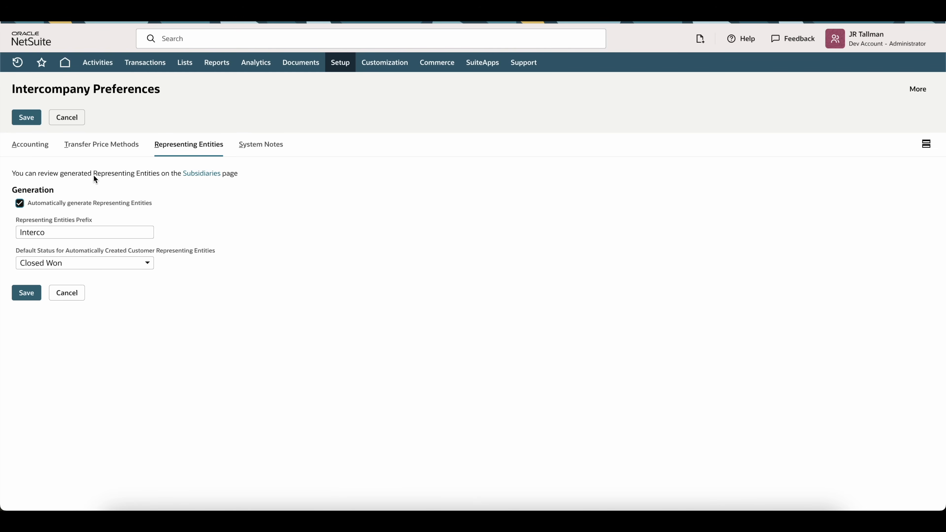
Step: Note the Subsidiaries link in the Representing Entities settings and save the intercompany preferences
right_click(197, 172)
left_click(207, 172)
left_click(193, 190)
left_click(26, 118)
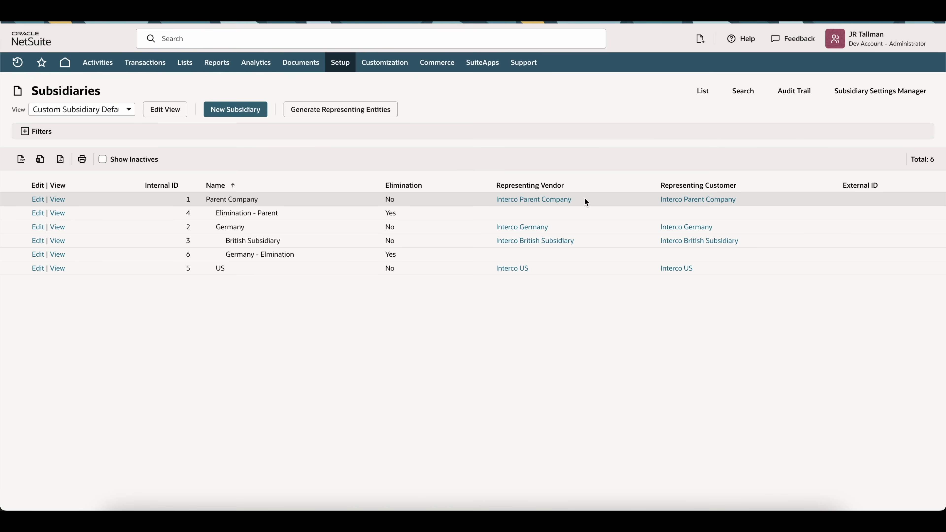
Step: Open the Interco Parent Company representing vendor from the Subsidiaries list
right_click(559, 200)
key("Escape")
right_click(695, 201)
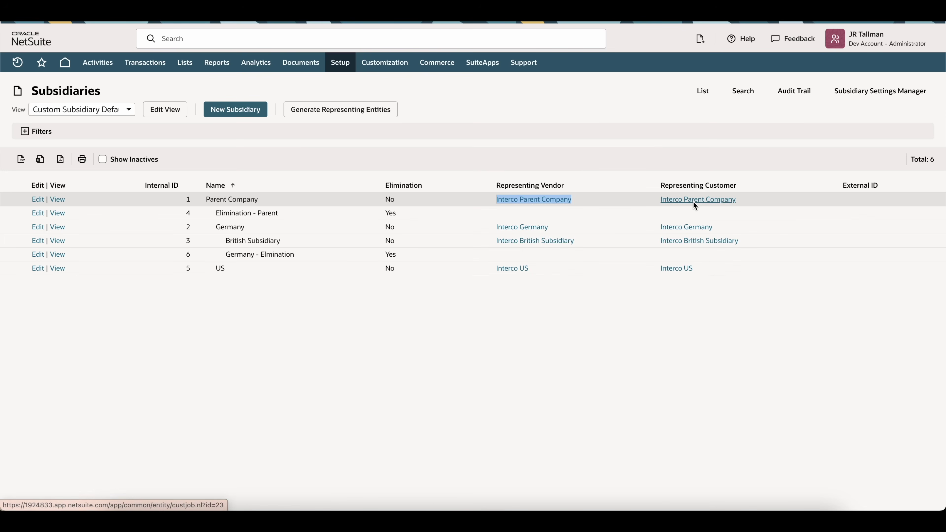
key("Escape")
left_click(533, 199)
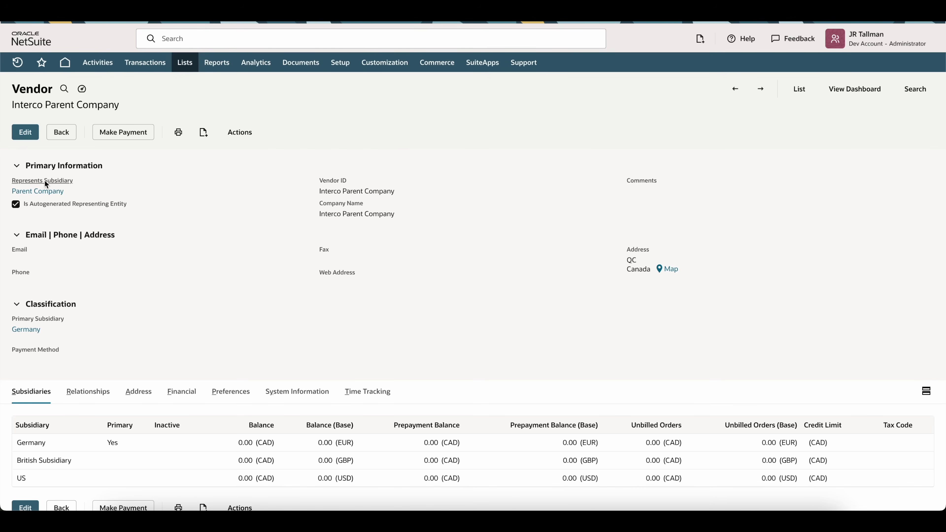
Step: Confirm the vendor represents Parent Company, has primary subsidiary Germany, and uses 2101 Intercompany Payable
left_click_drag(69, 189, 12, 189)
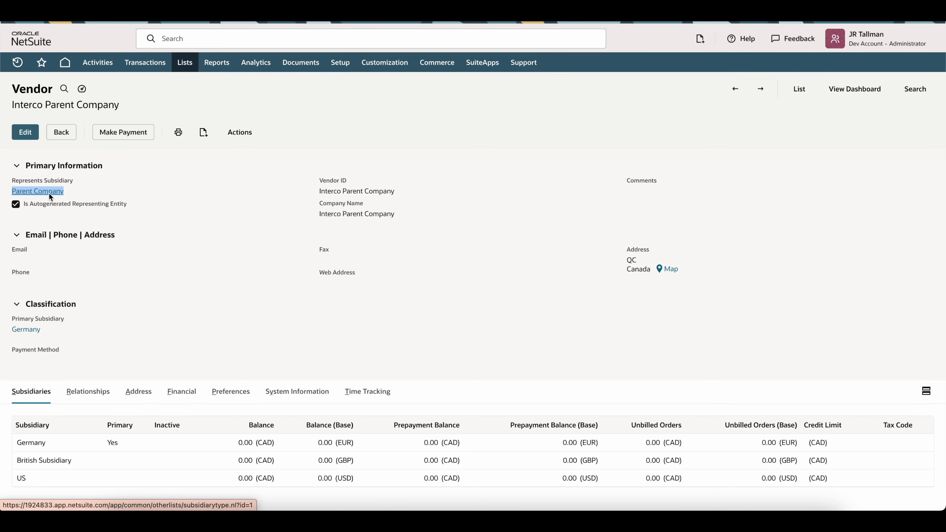
left_click_drag(40, 329, 12, 318)
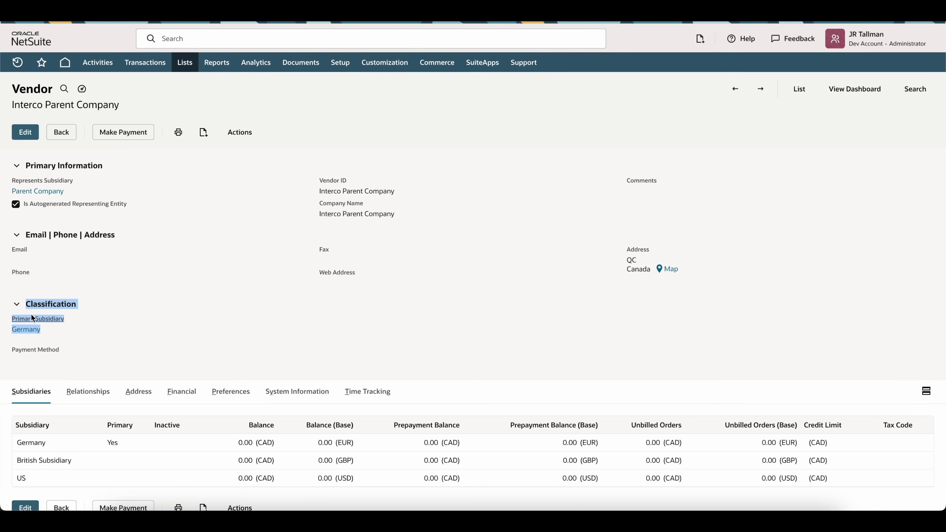
scroll(29, 443, "down", 1)
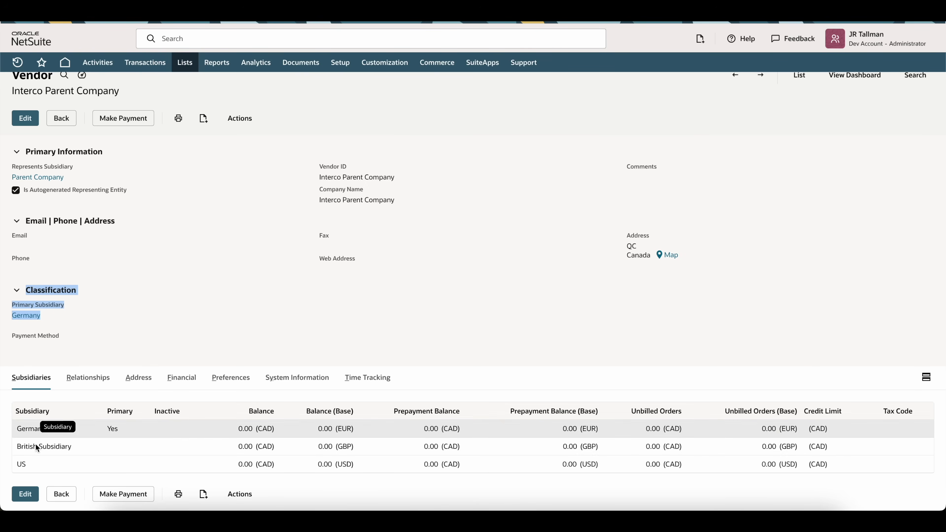
left_click(183, 378)
scroll(212, 355, "down", 2)
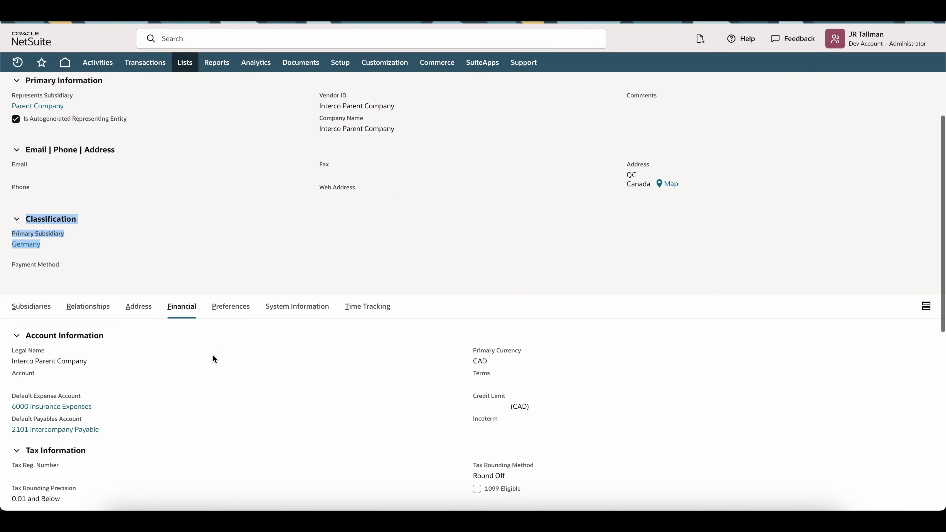
scroll(132, 367, "down", 1)
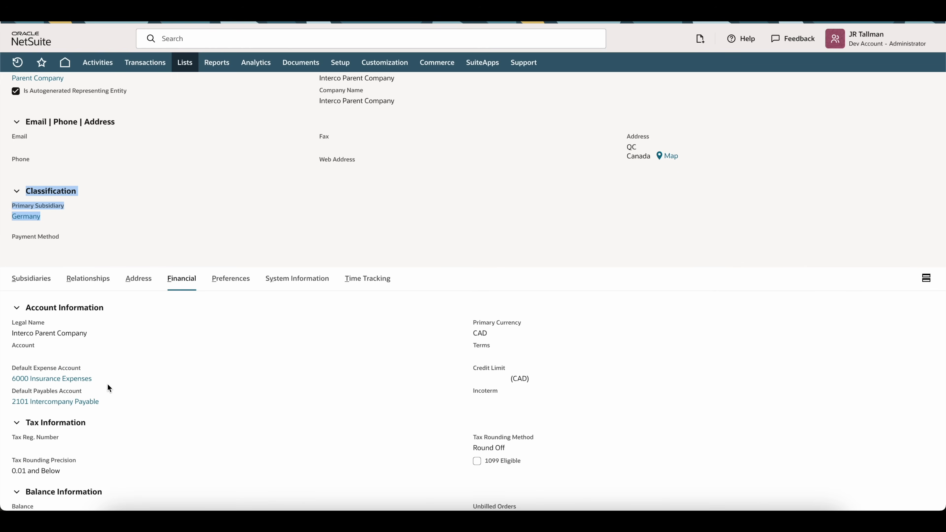
left_click_drag(103, 402, 13, 401)
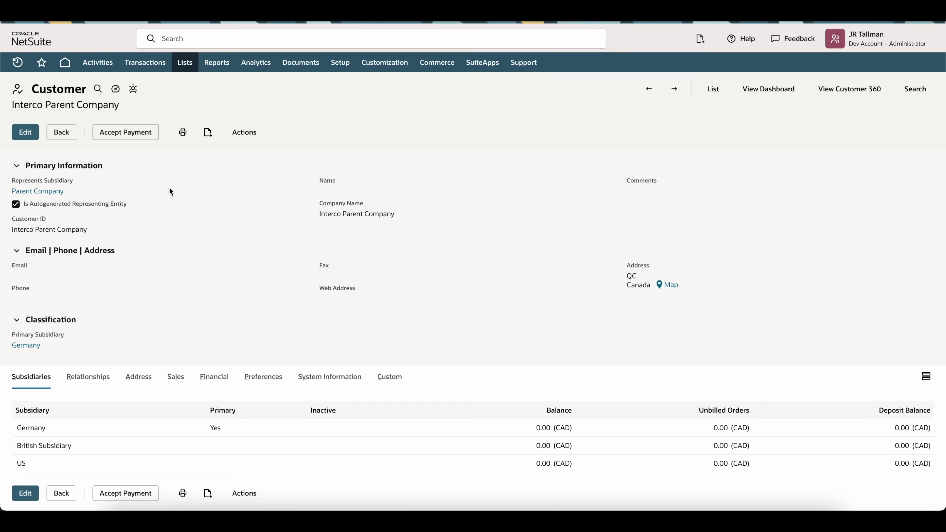
Step: Confirm the Interco Parent Company customer represents Parent Company and defaults to 1101 Intercompany Receivable
left_click_drag(74, 194, 12, 186)
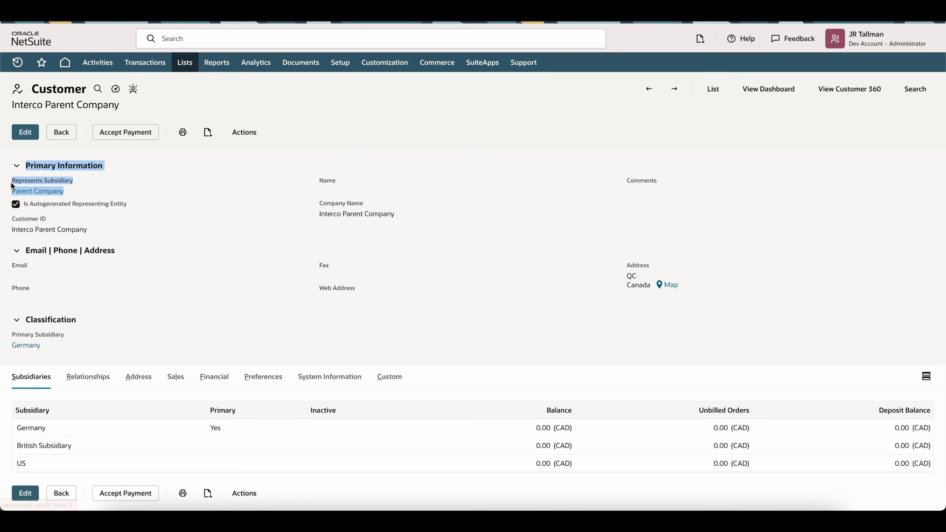
left_click(100, 294)
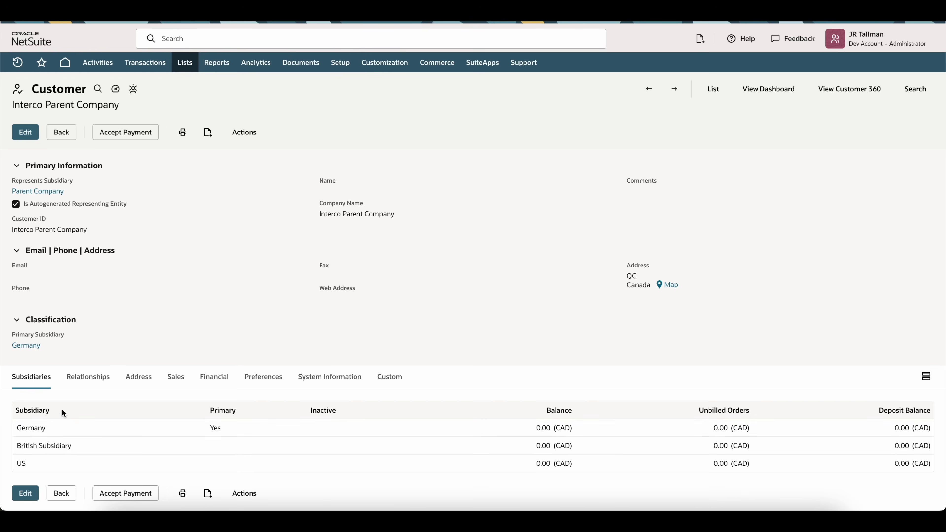
left_click(219, 376)
scroll(241, 333, "down", 2)
scroll(240, 332, "down", 1)
left_click_drag(112, 351, 23, 348)
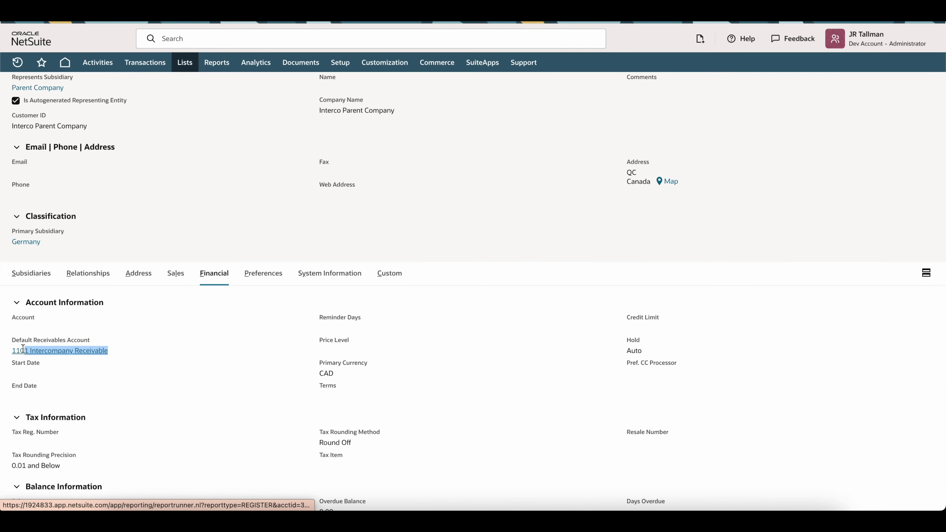
left_click(128, 341)
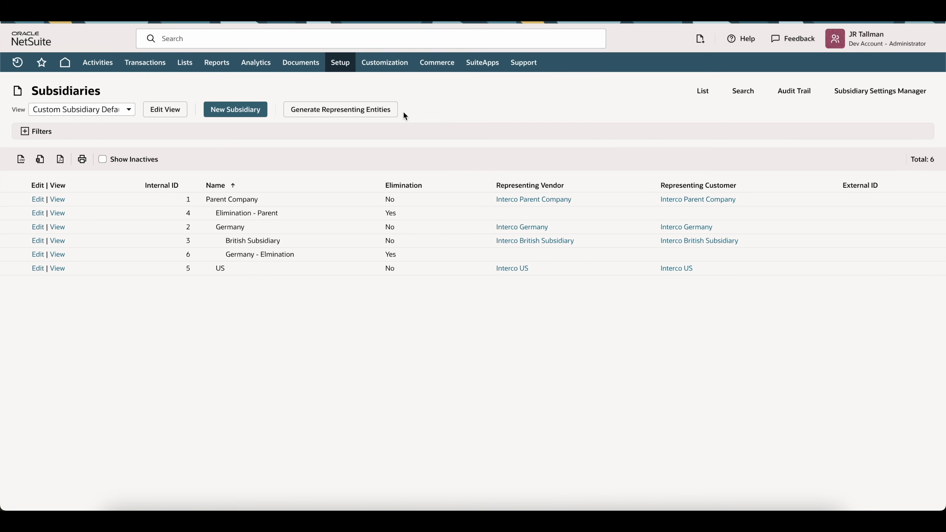
Step: Show the Items/Transactions default account settings in Setup > Accounting > Accounting Preferences
mouse_move(337, 66)
mouse_move(338, 119)
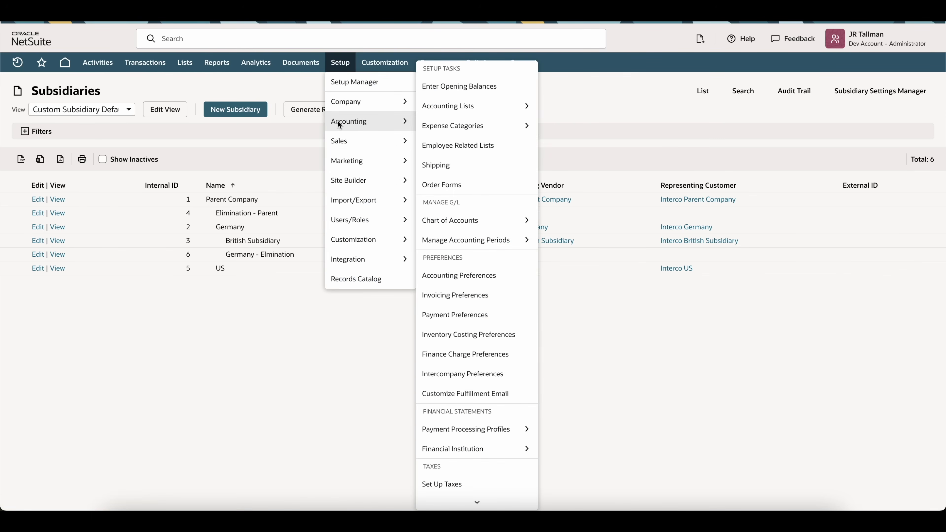
left_click(467, 277)
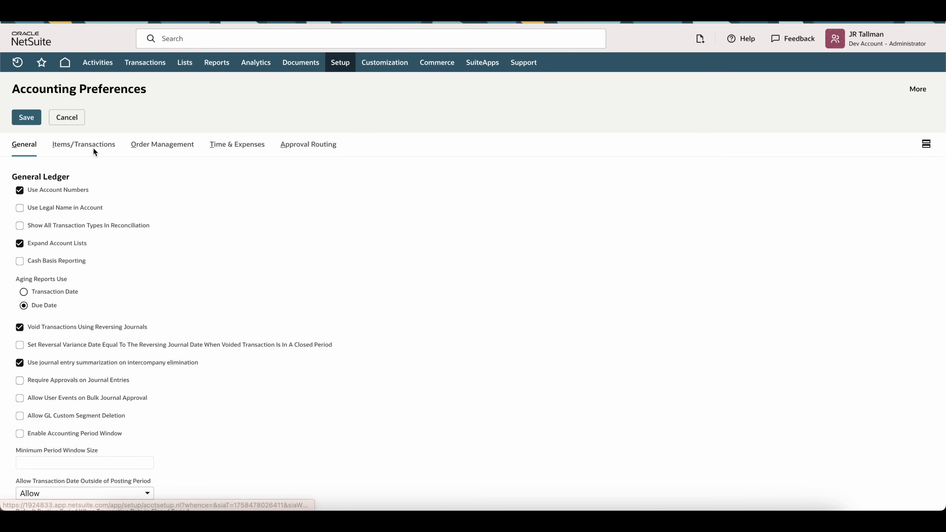
left_click(92, 148)
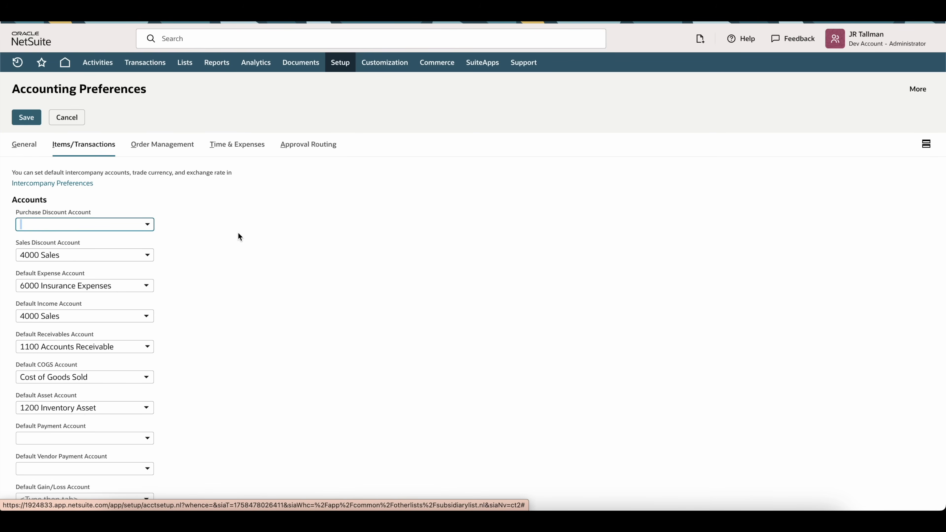
scroll(239, 235, "down", 8)
scroll(238, 232, "down", 3)
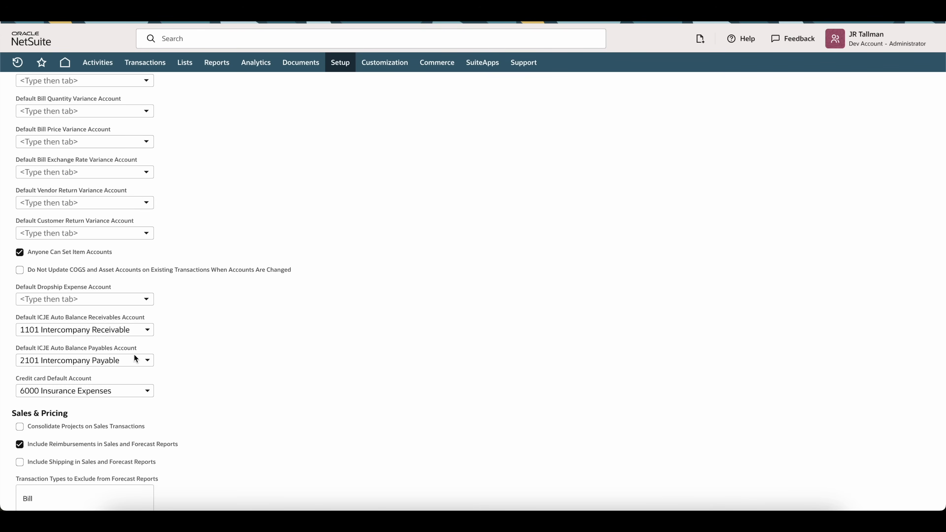
Step: Verify ICJE auto-balance accounts 1101 and 2101 unchanged, and save the accounting preferences
left_click(138, 330)
left_click(179, 345)
left_click(130, 332)
left_click(120, 361)
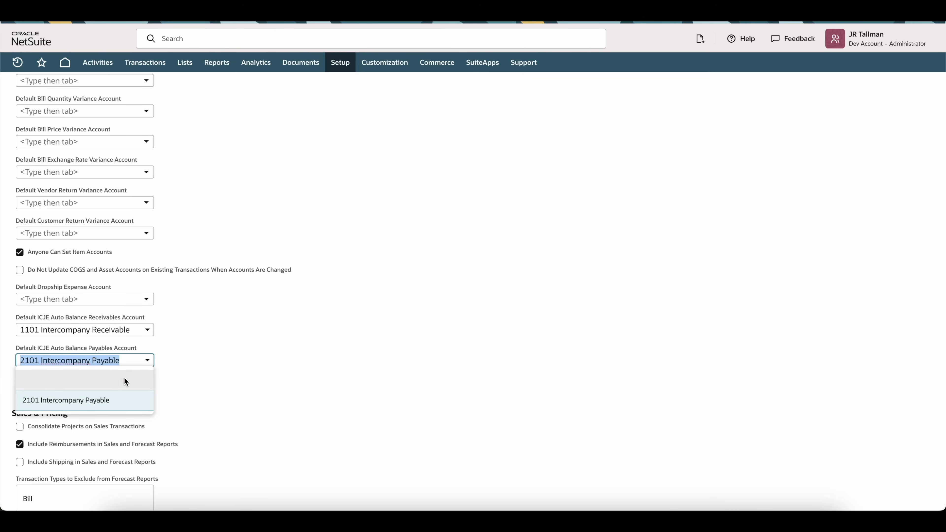
left_click(190, 356)
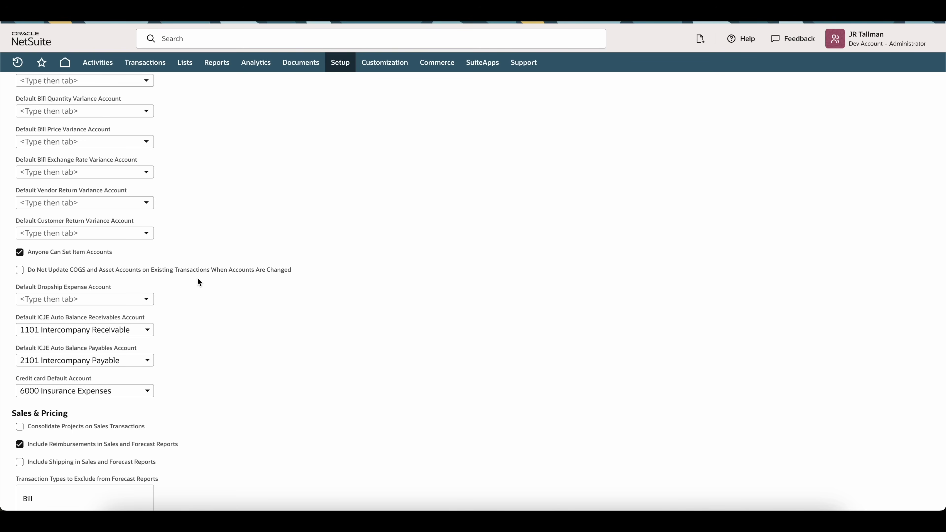
scroll(197, 278, "up", 10)
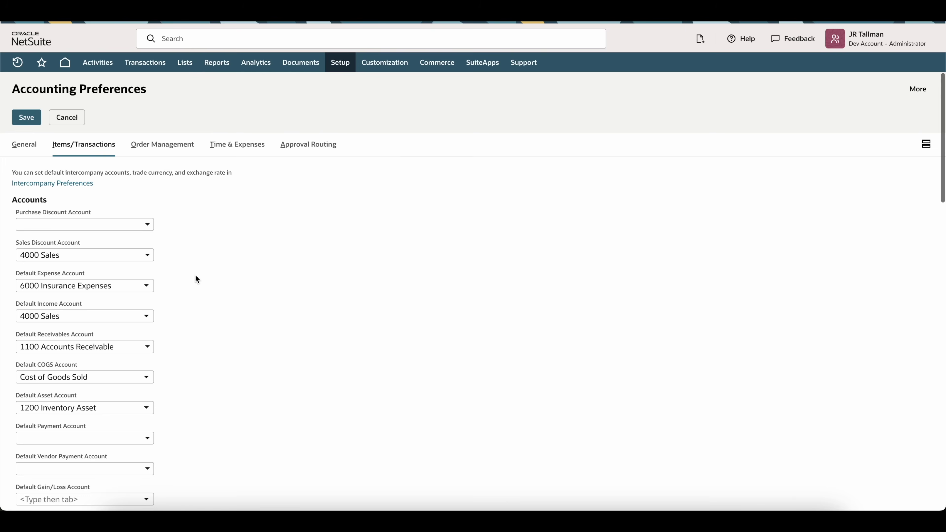
left_click(27, 121)
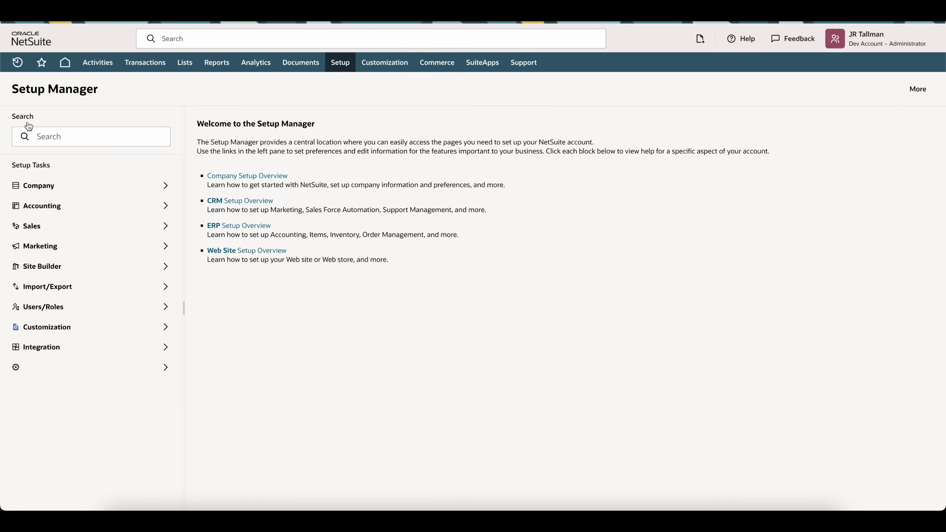
Step: Start a new Advanced Intercompany Journal entry dated 9/21/2025 in CAD
mouse_move(162, 68)
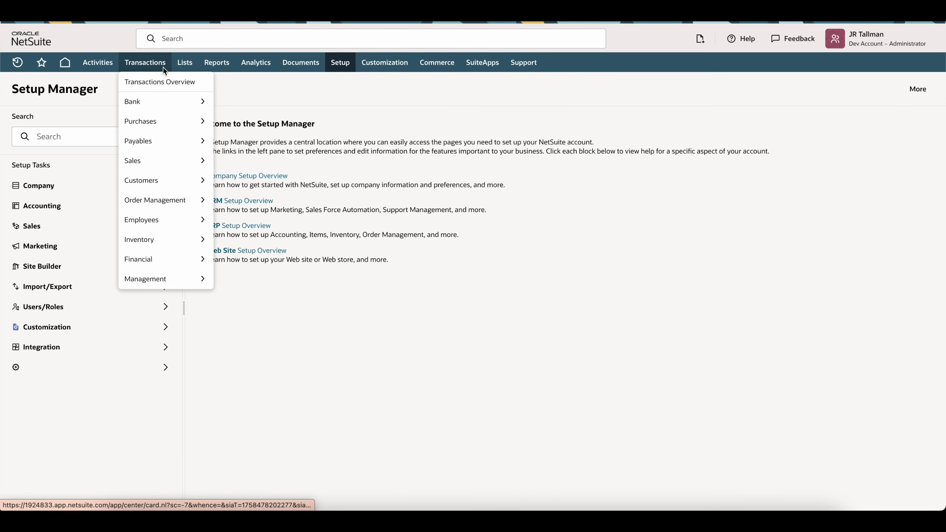
mouse_move(144, 255)
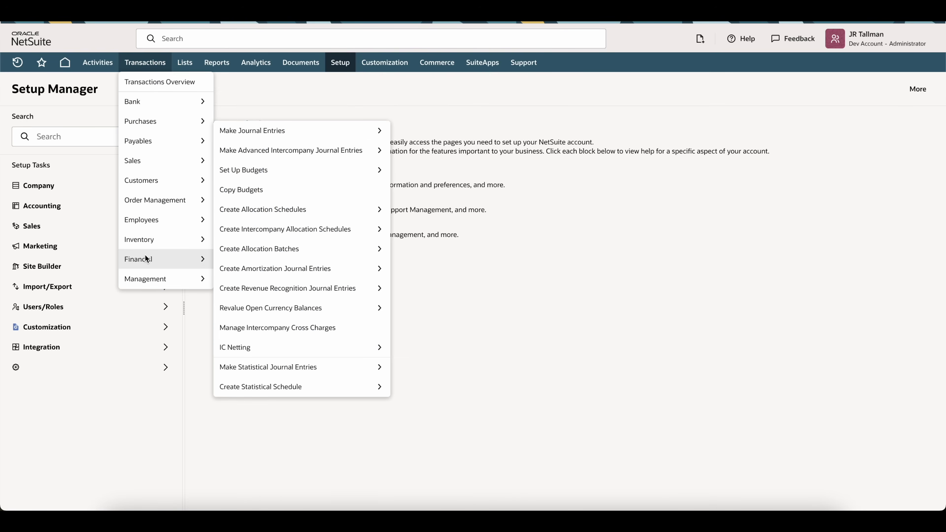
left_click(273, 150)
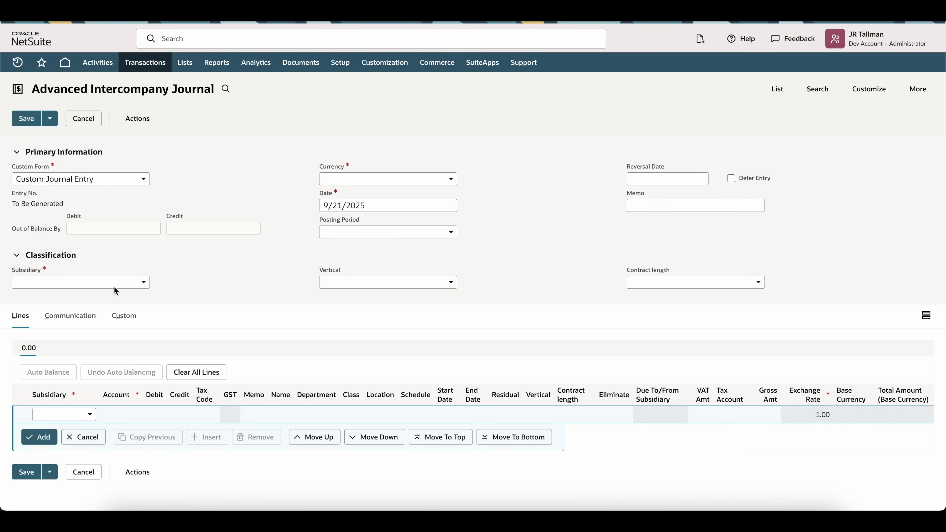
Step: Set Parent Company as the subsidiary on the journal's first line
left_click(104, 282)
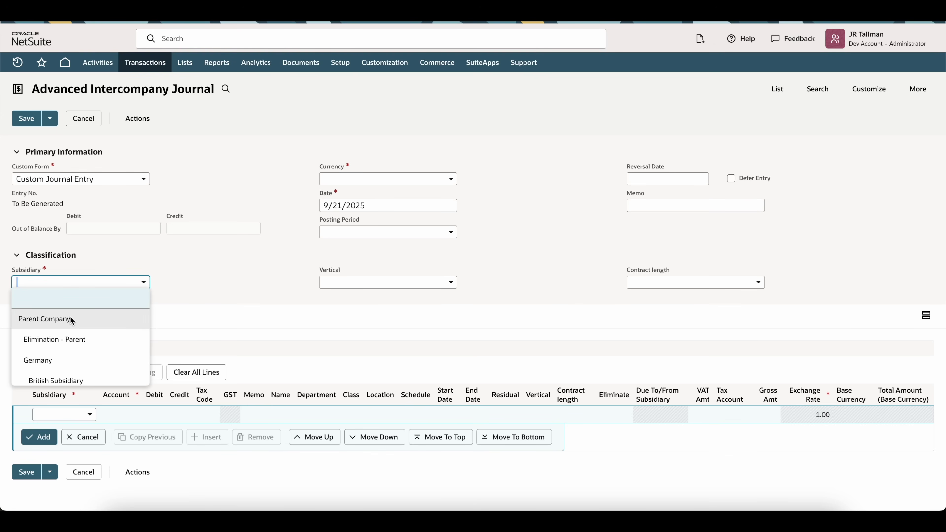
left_click(88, 319)
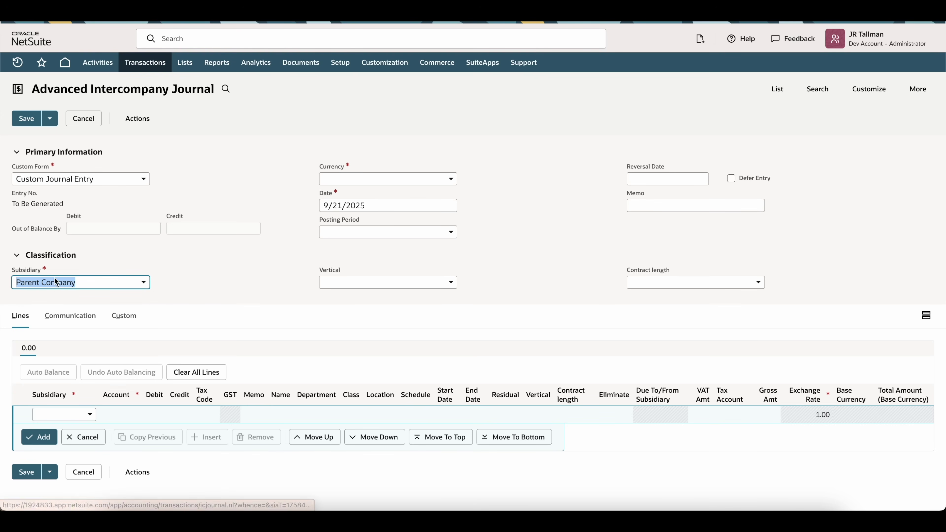
left_click(92, 281)
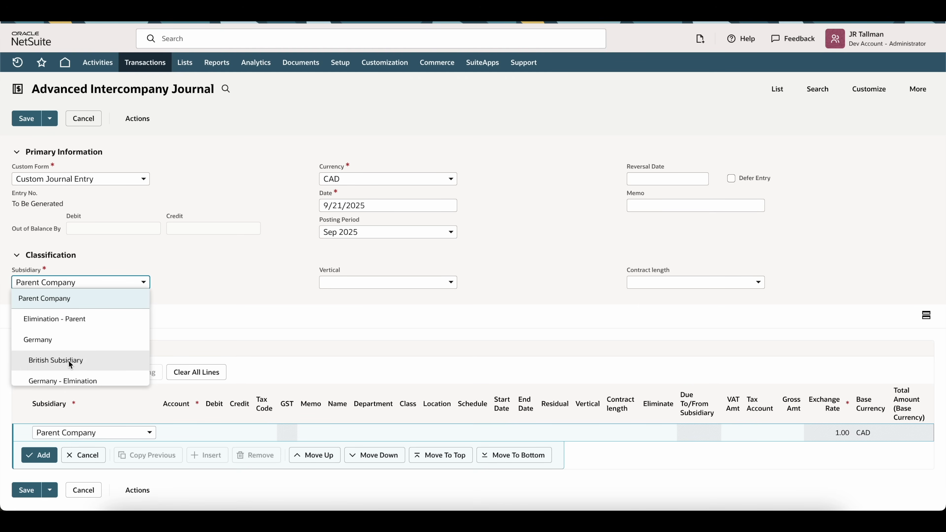
left_click(84, 288)
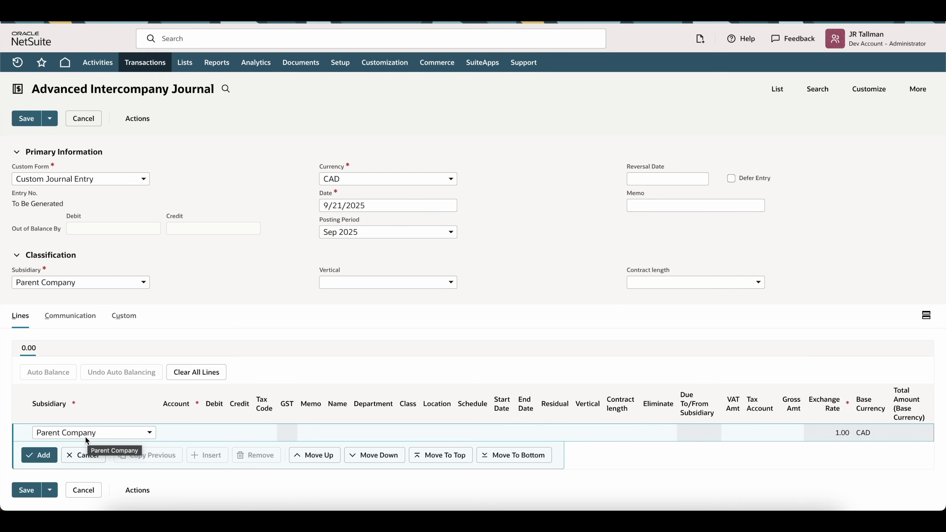
left_click(170, 432)
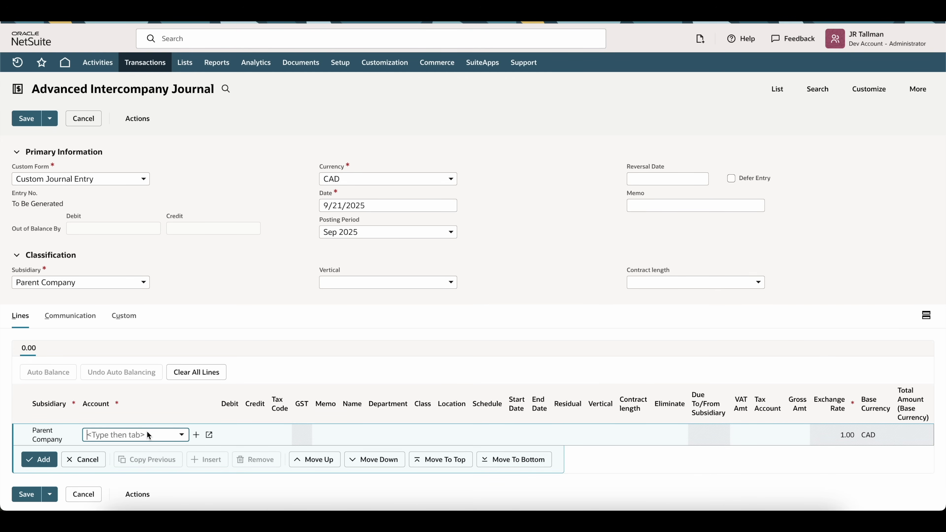
Step: Add a Parent Company line debiting 6000 Insurance Expenses 500.00
type("insurance")
key("Tab")
type("500")
key("Return")
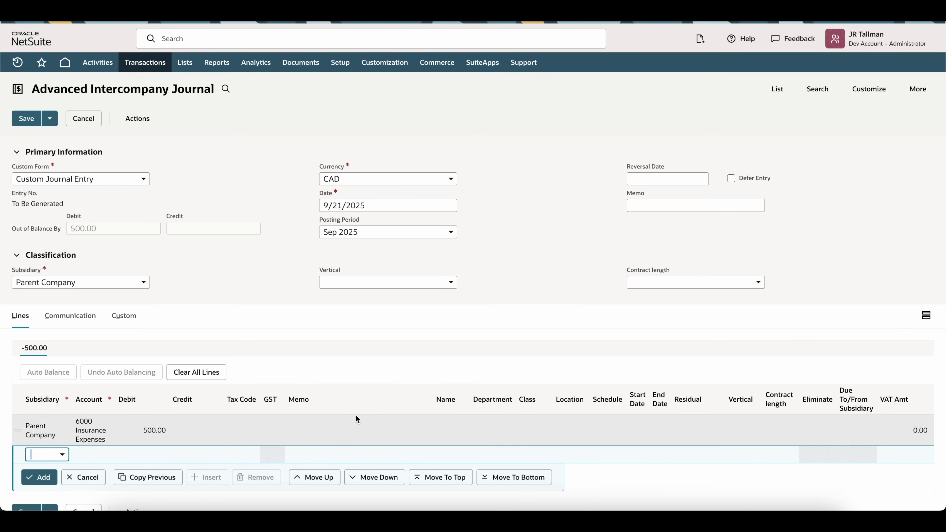
Step: Add a Germany line crediting 6000 Insurance Expenses 500.00, then auto-balance the journal
scroll(268, 368, "down", 1)
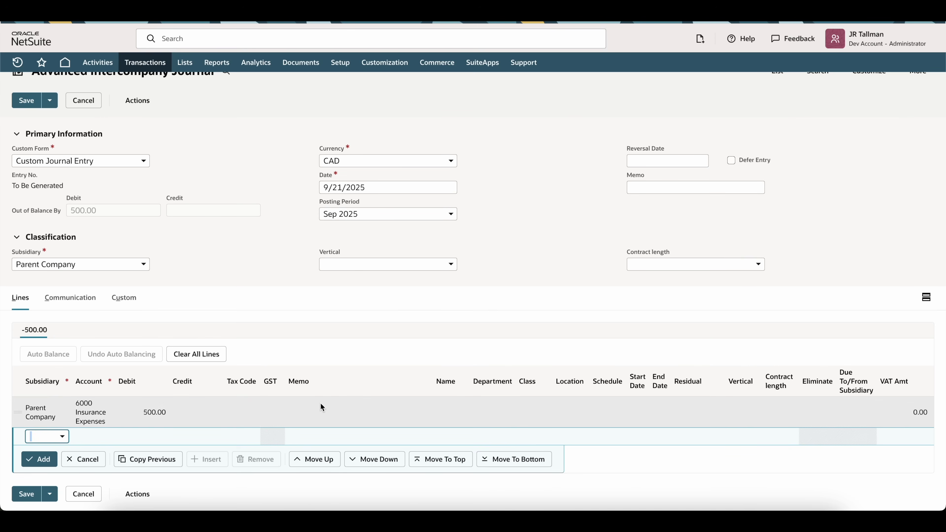
left_click(54, 437)
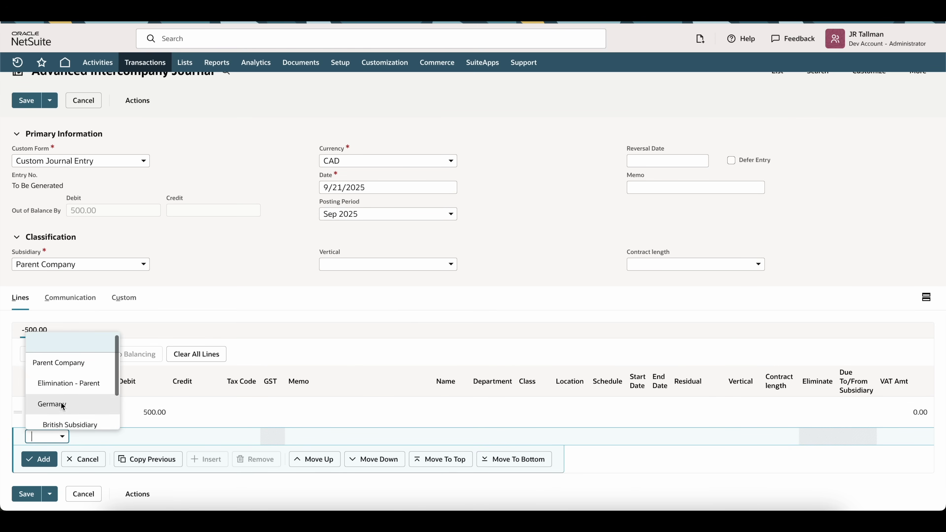
left_click(62, 404)
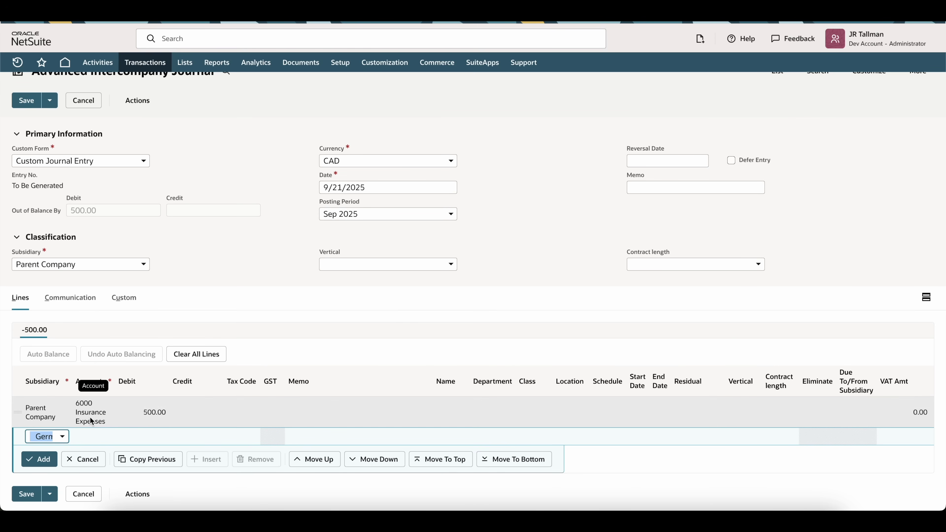
left_click(116, 437)
type("6")
key("Tab")
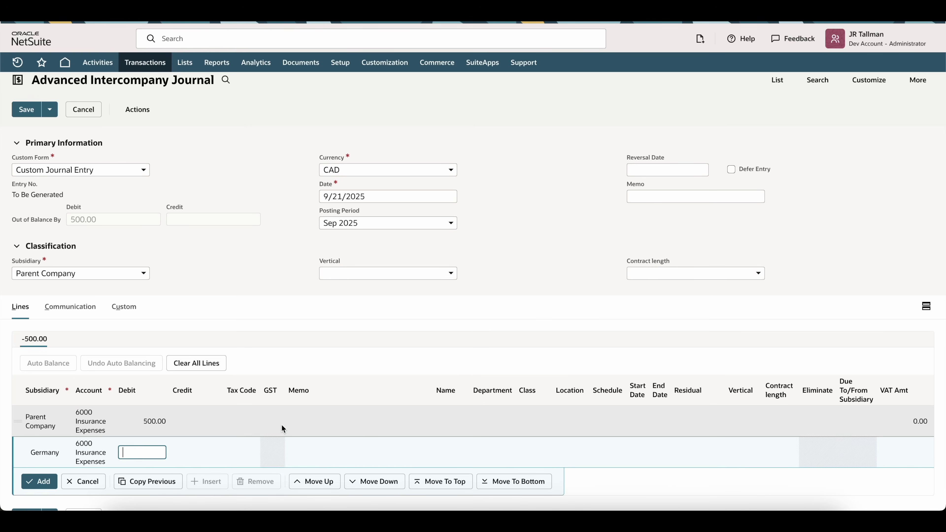
key("Tab")
key("Return")
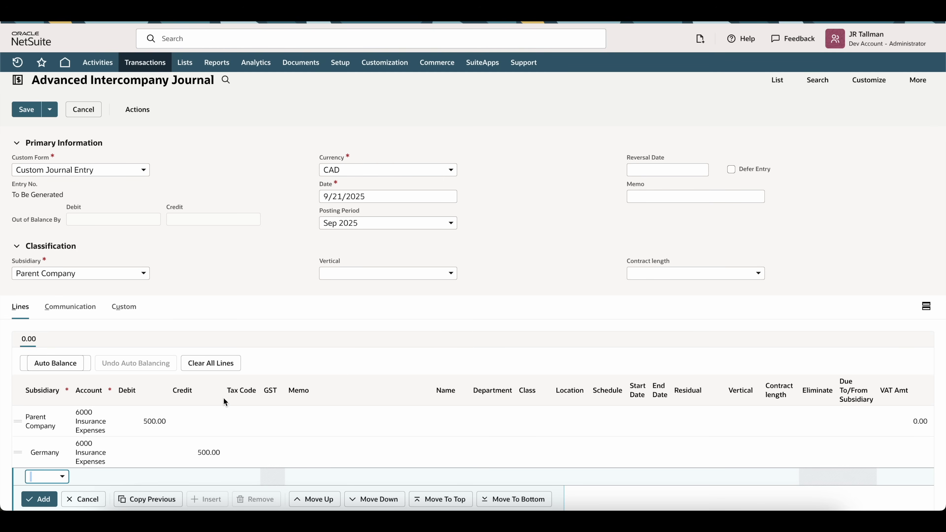
scroll(223, 398, "down", 1)
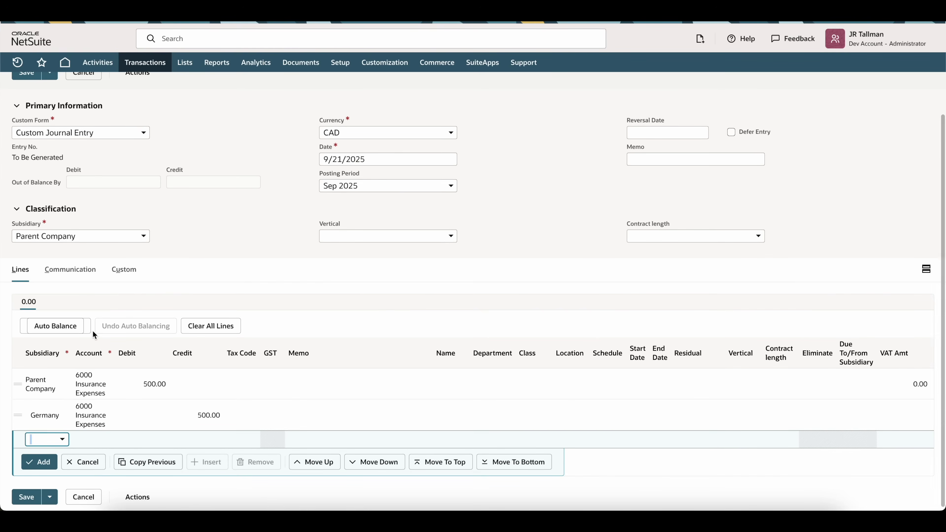
left_click(57, 327)
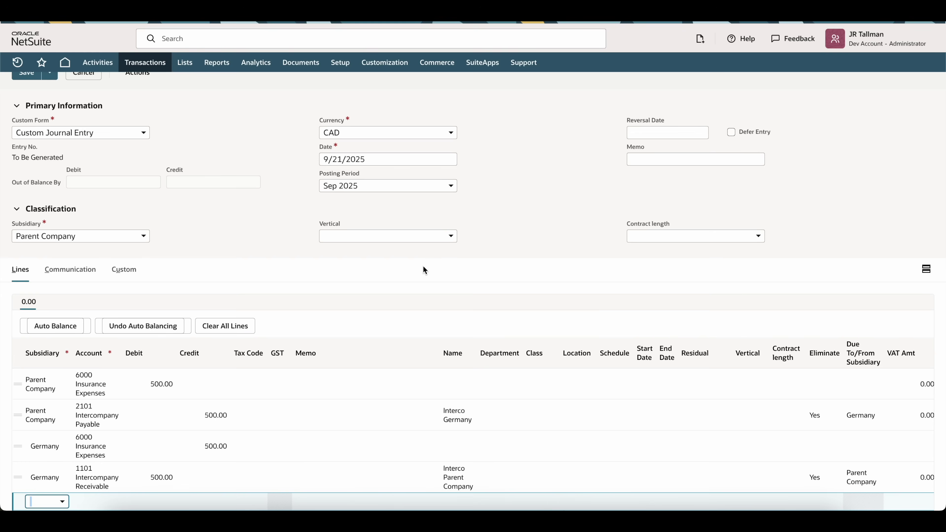
Step: Review the generated 2101 Intercompany Payable and 1101 Intercompany Receivable lines flagged Eliminate Yes
scroll(425, 269, "down", 2)
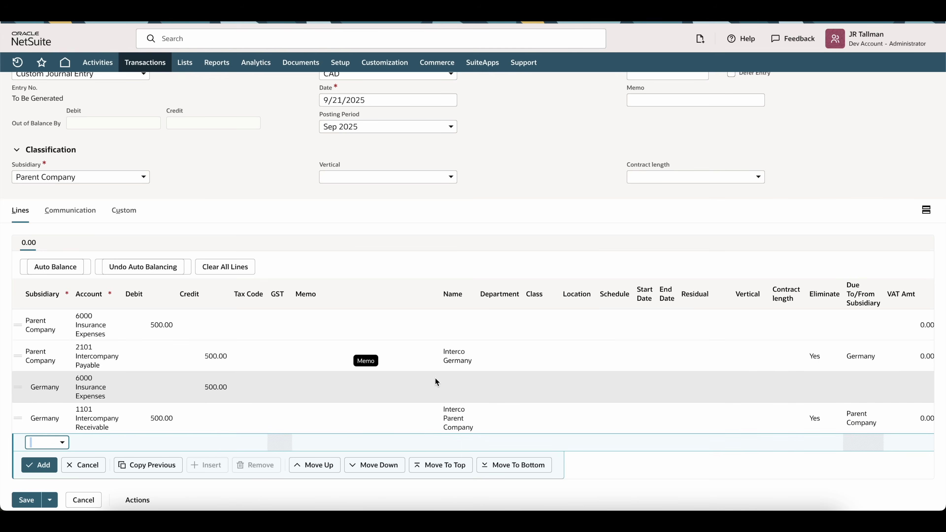
scroll(610, 361, "right", 5)
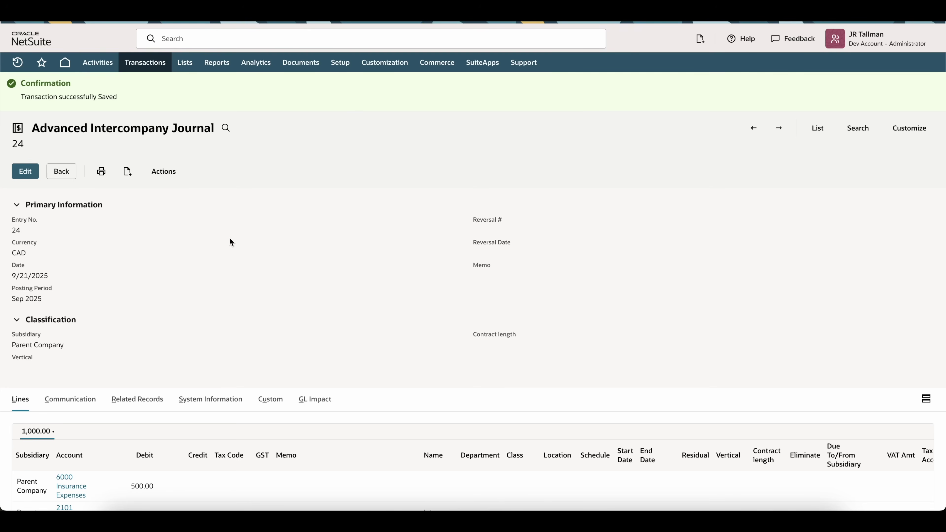
Step: Save the journal as entry 24 and open the Sep 2025 Income Statement
scroll(229, 238, "down", 5)
scroll(229, 238, "up", 5)
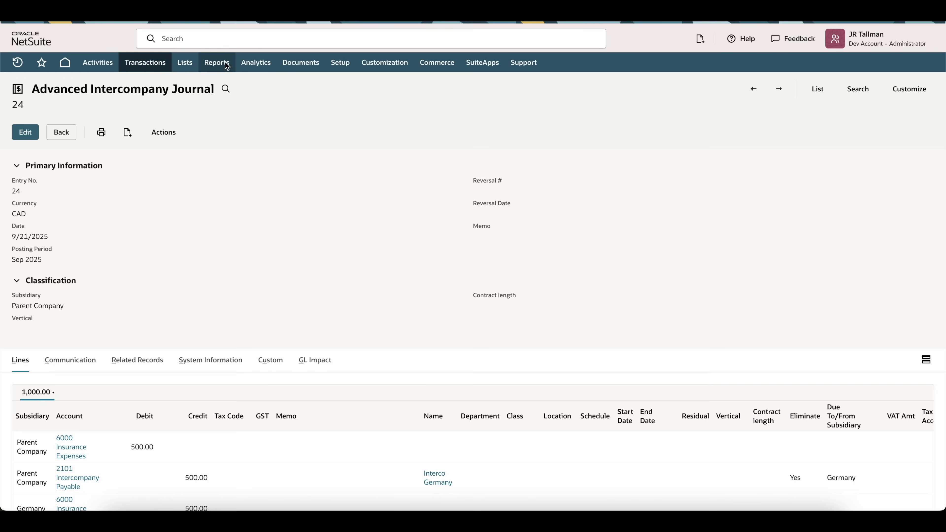
mouse_move(216, 63)
mouse_move(246, 282)
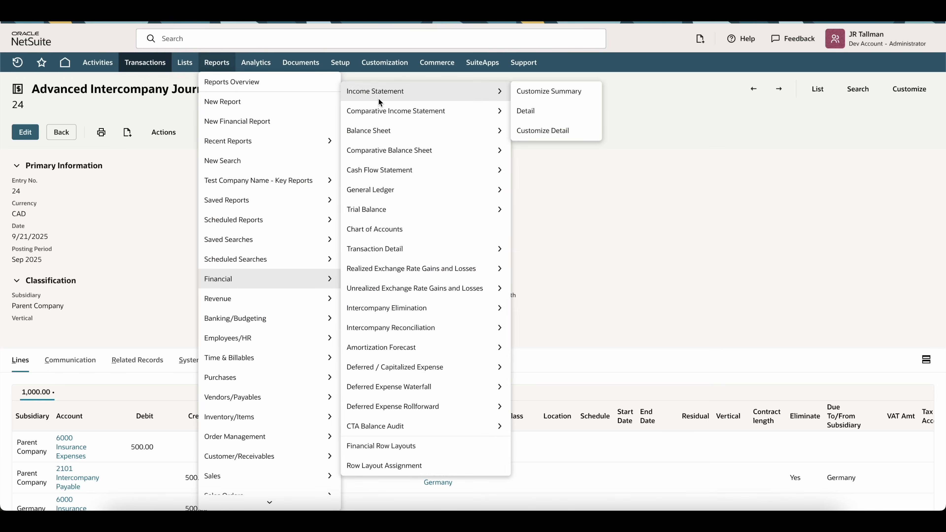
left_click(379, 96)
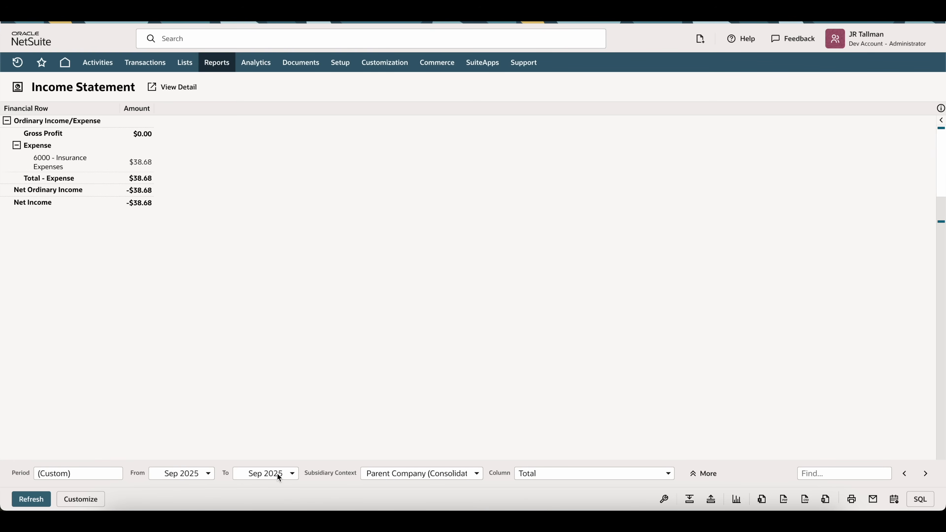
Step: Break the Income Statement columns out by Subsidiary and refresh the report
left_click(549, 467)
scroll(575, 402, "down", 5)
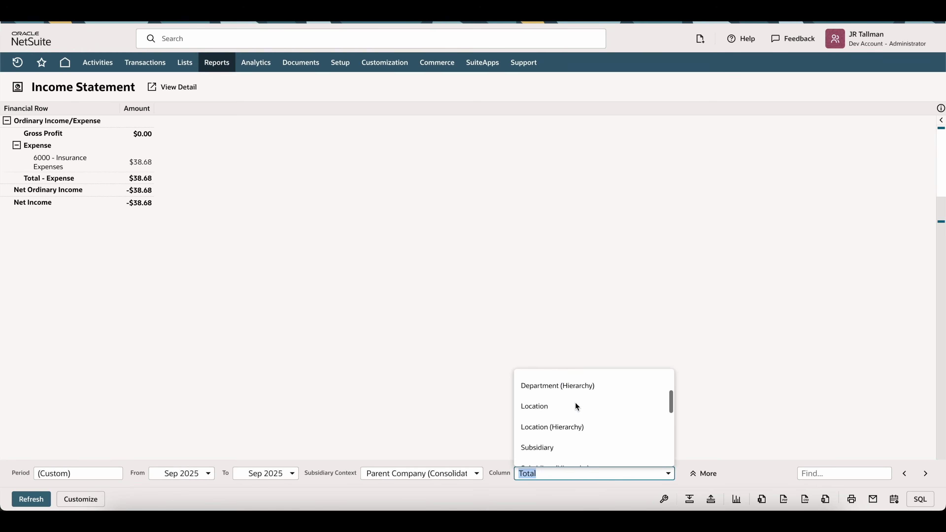
left_click(574, 406)
left_click(33, 500)
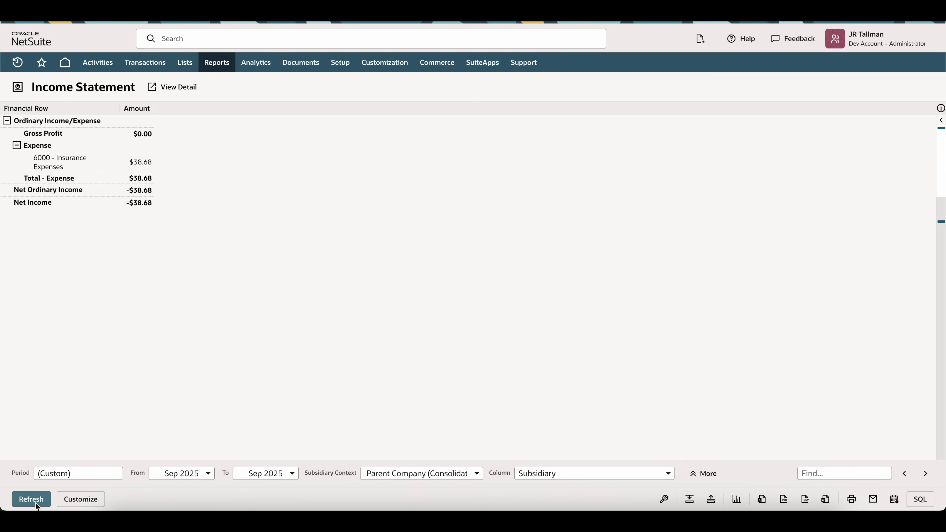
Step: Highlight Insurance Expenses of $500.00 for Parent Company and -$461.32 for Germany
left_click_drag(181, 170, 216, 170)
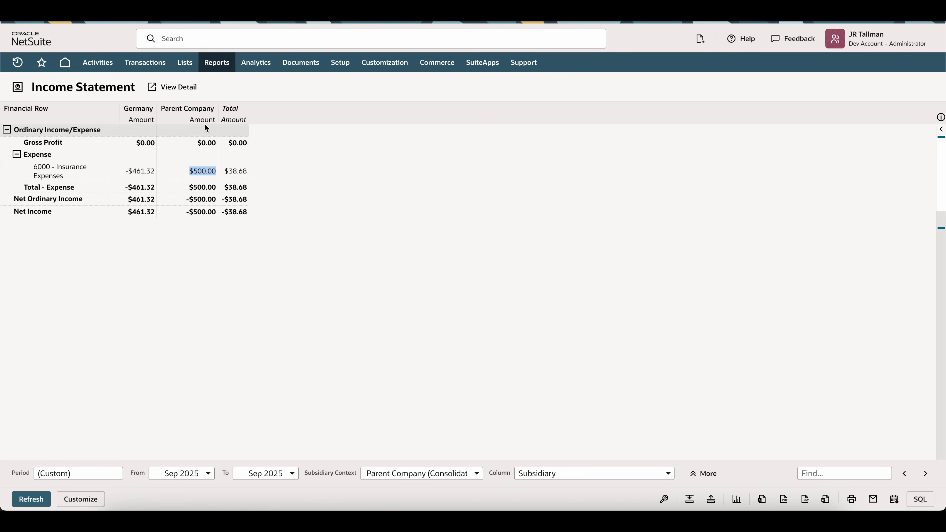
left_click_drag(123, 171, 152, 172)
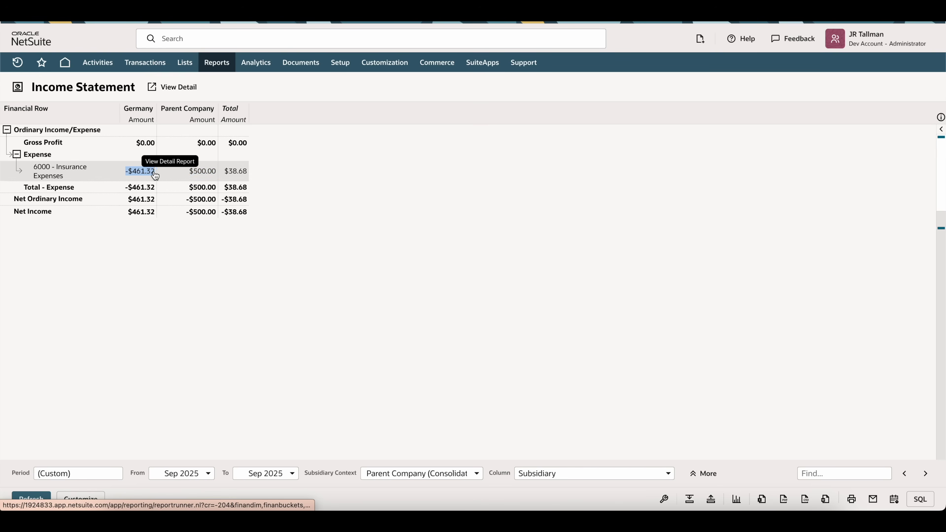
left_click_drag(121, 171, 154, 171)
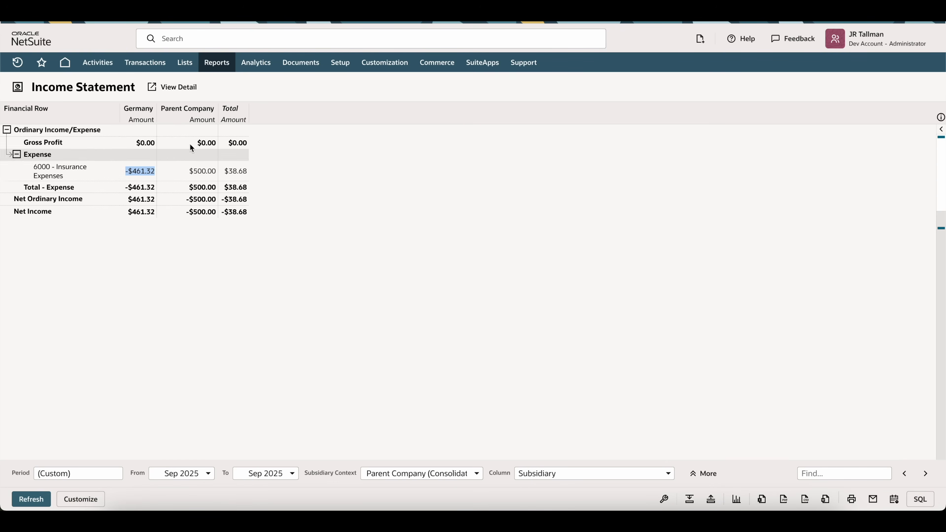
left_click(200, 132)
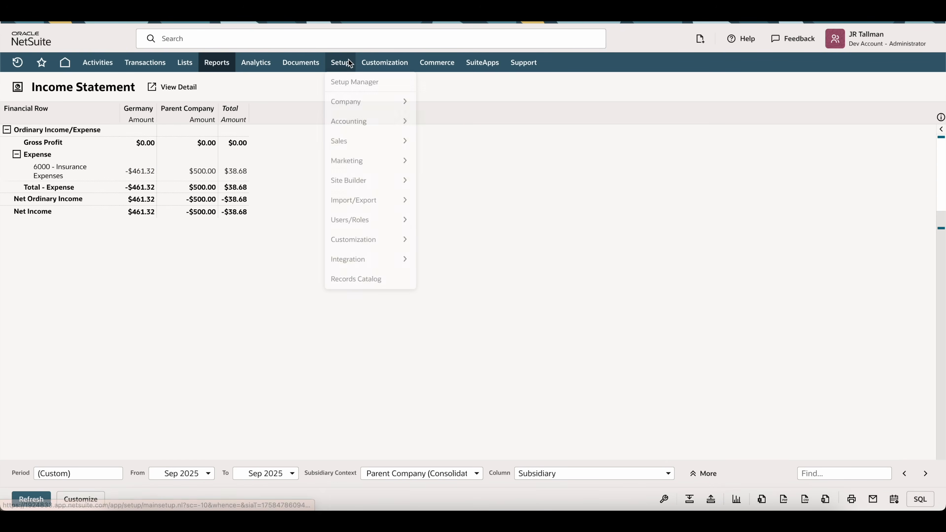
Step: Open the Sep 2025 Period Close Checklist and its Eliminate Intercompany Transactions task
mouse_move(369, 120)
mouse_move(486, 243)
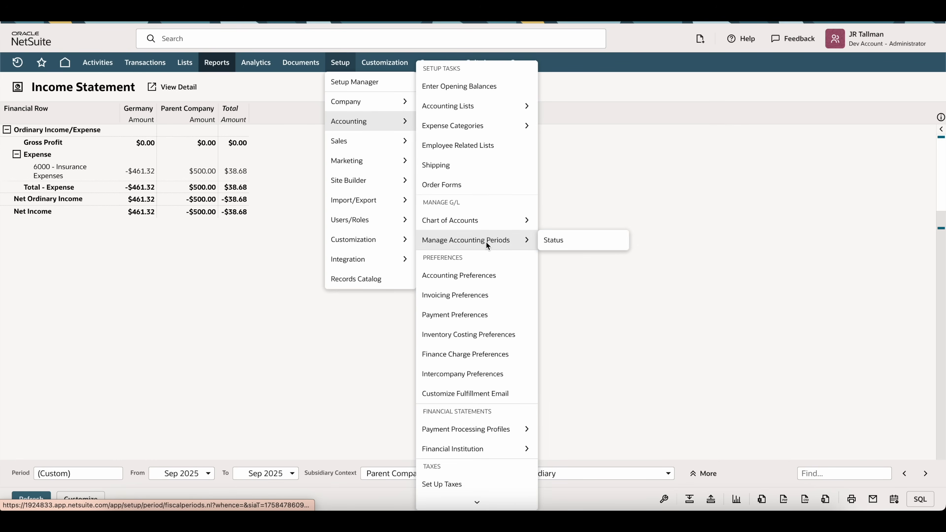
left_click(486, 242)
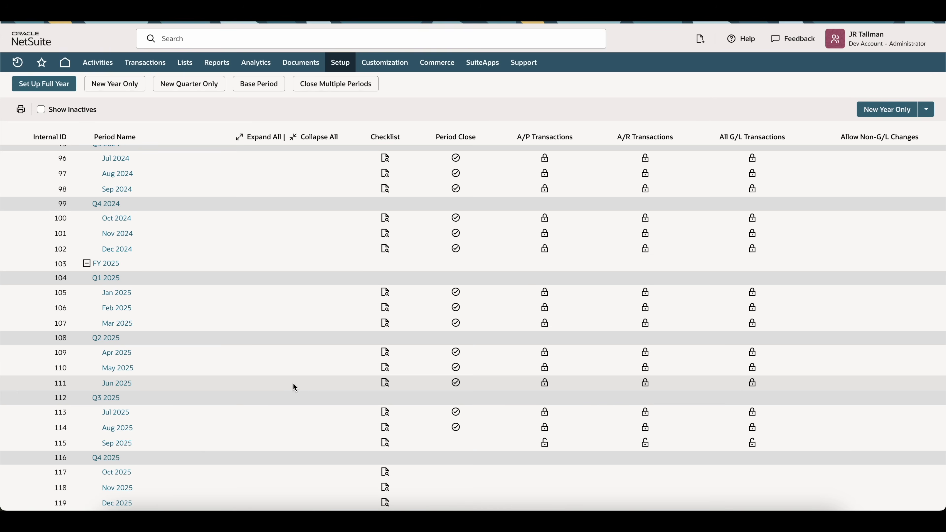
left_click(387, 444)
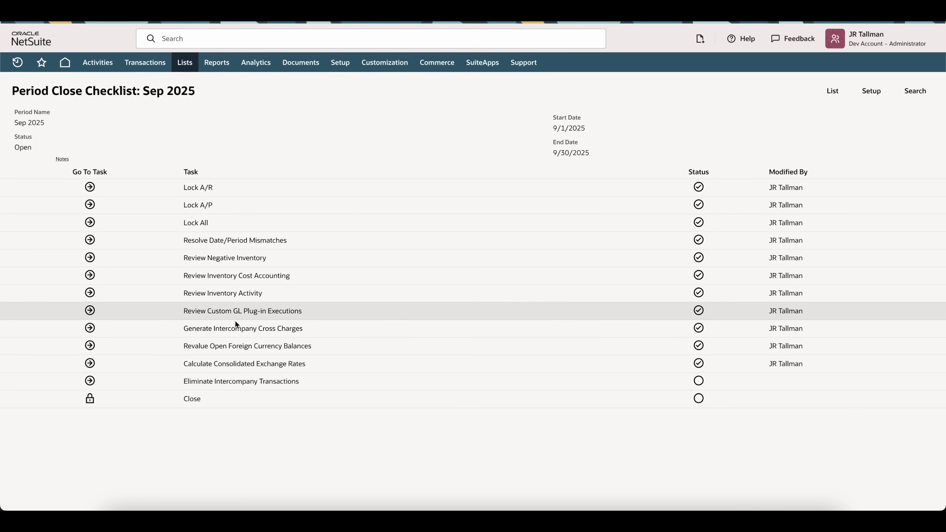
left_click_drag(183, 381, 246, 385)
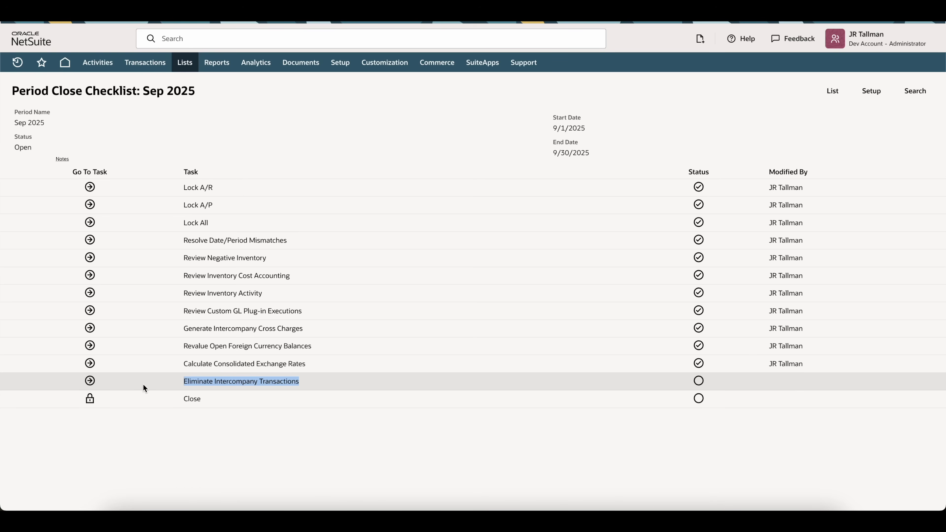
left_click(99, 382)
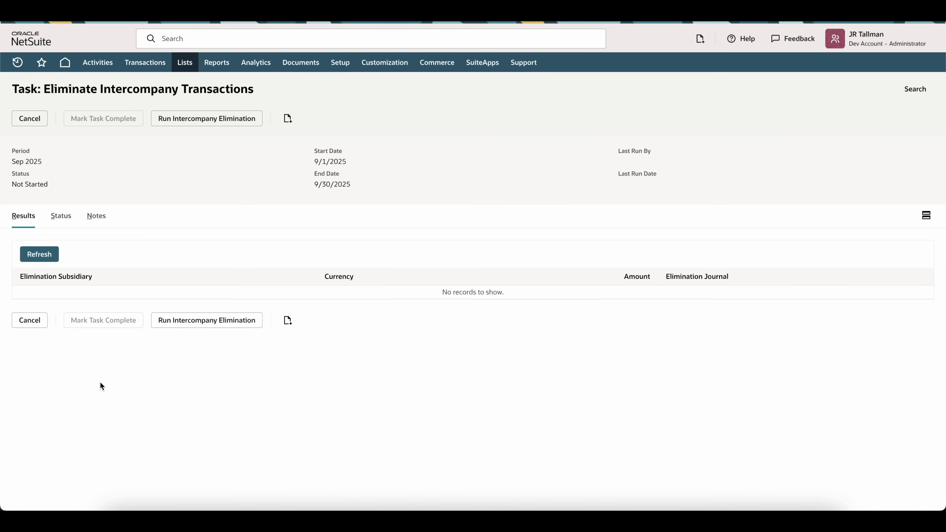
Step: Submit the Sep 2025 elimination with default settings, refresh until Complete, and view processed records
left_click(196, 123)
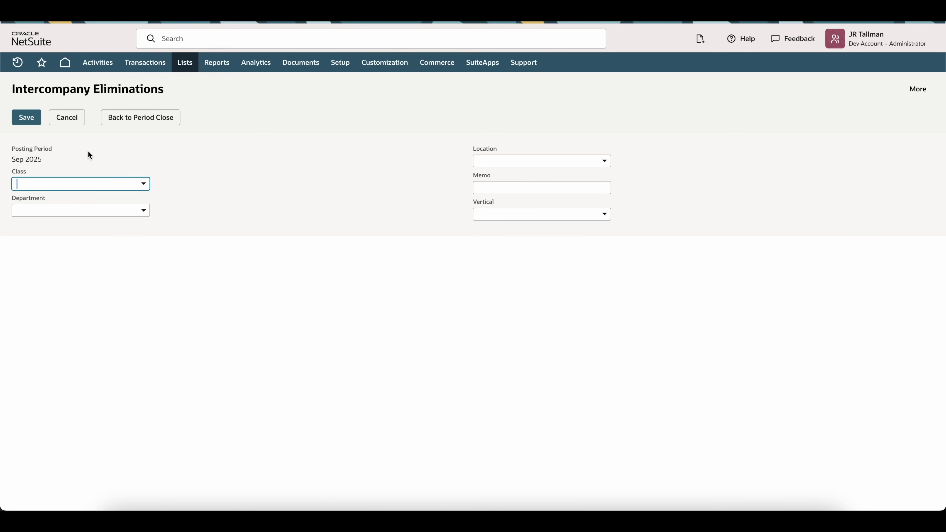
left_click(34, 120)
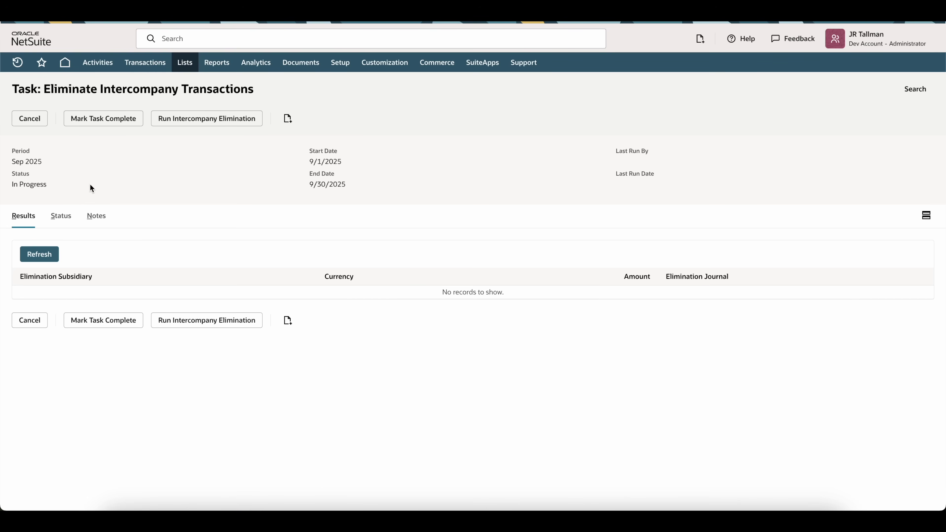
left_click(61, 216)
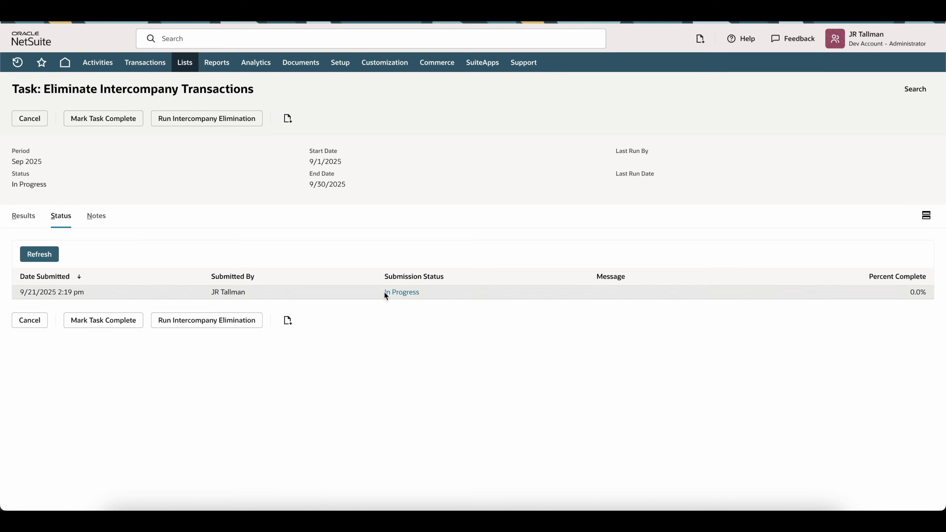
left_click(59, 256)
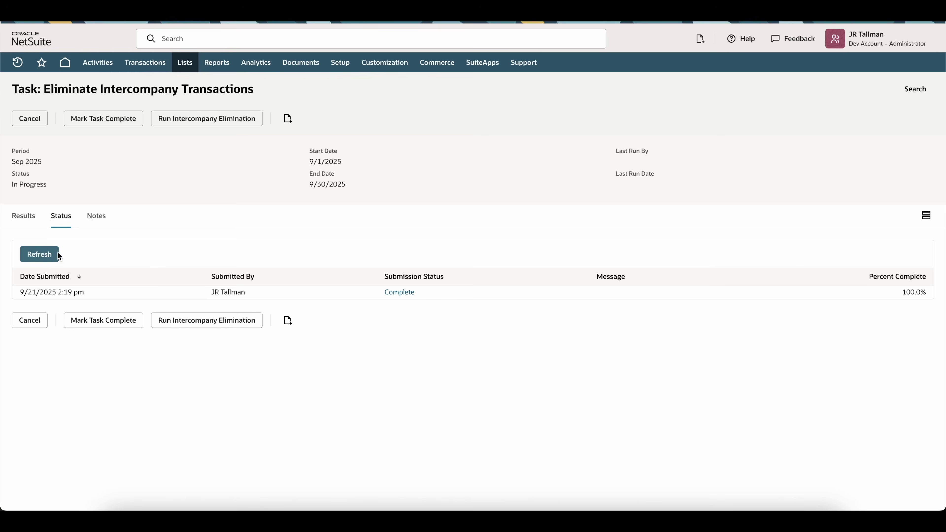
left_click(402, 293)
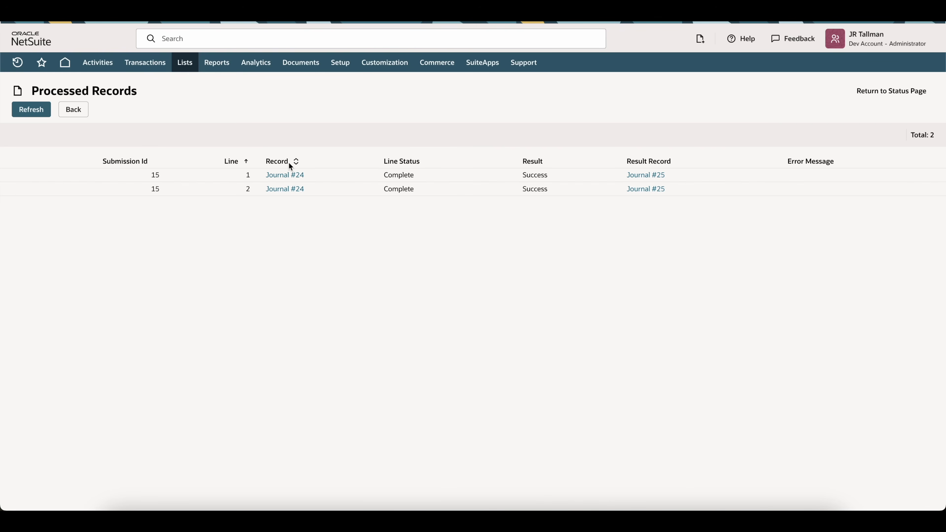
Step: Review source Journal #24 in a new browser tab
right_click(291, 175)
left_click(300, 175)
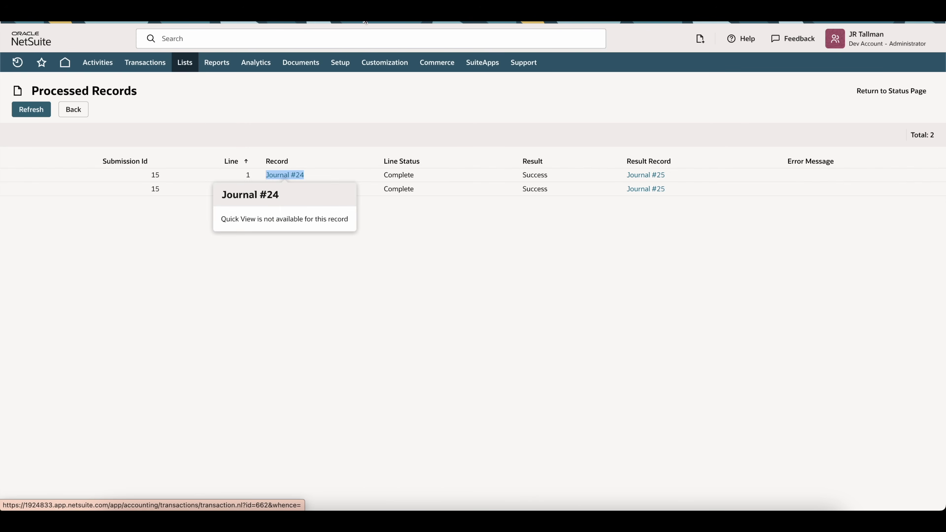
key("ctrl+Tab")
scroll(175, 368, "down", 3)
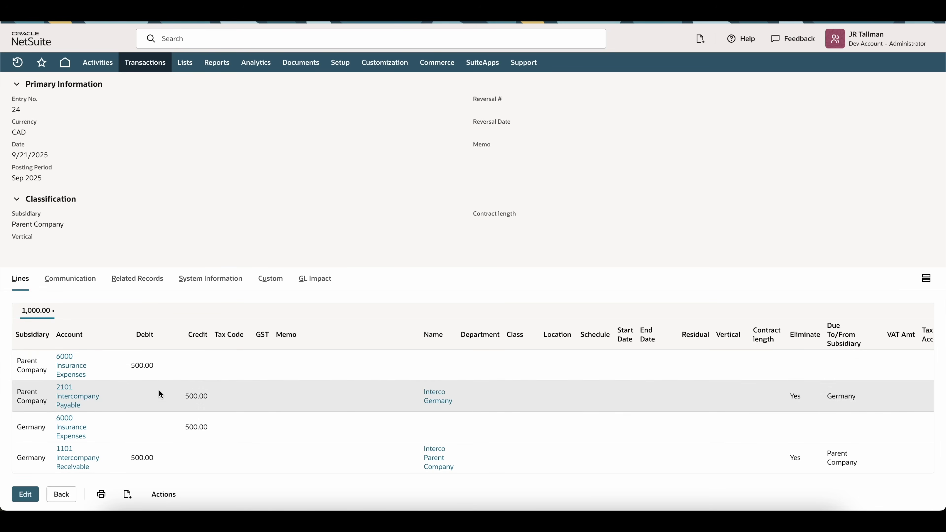
scroll(343, 234, "up", 3)
Step: Return to Processed Records and open elimination Journal #25
key("ctrl+shift+Tab")
left_click(527, 242)
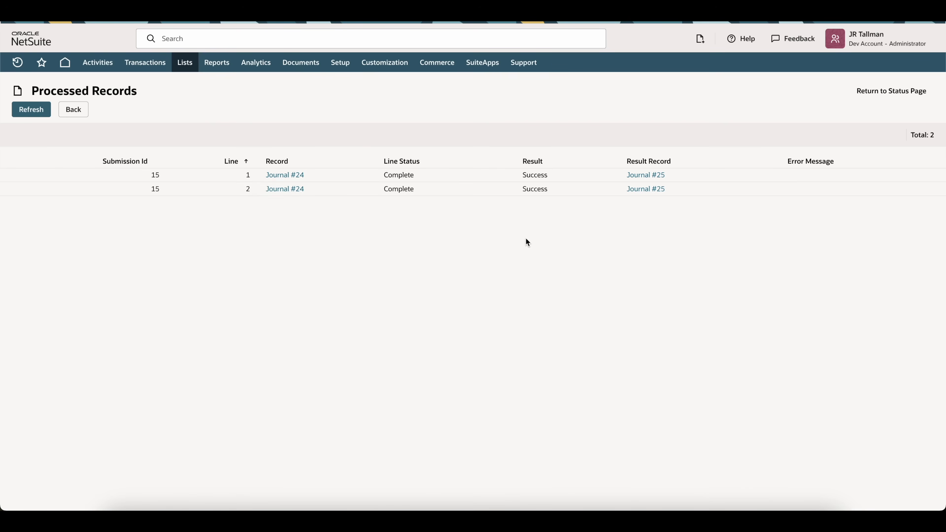
right_click(654, 172)
left_click(667, 178)
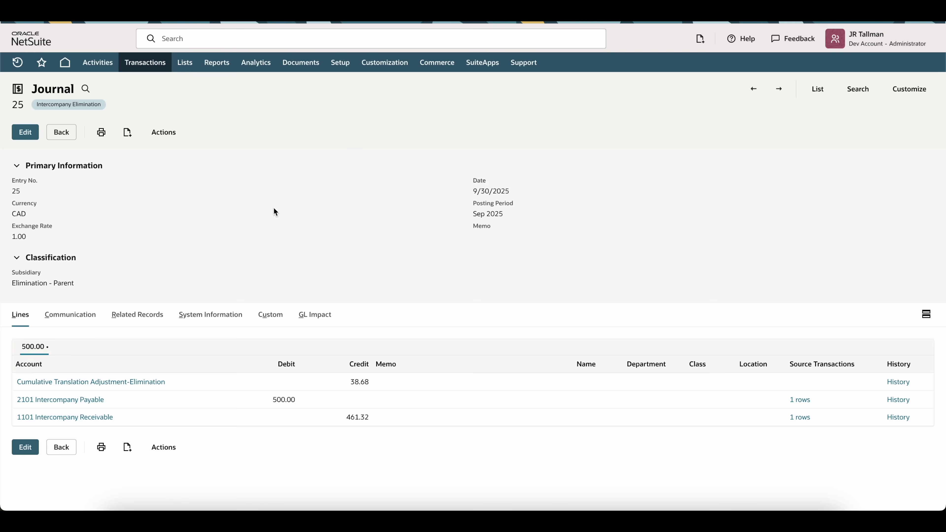
left_click_drag(37, 107, 102, 112)
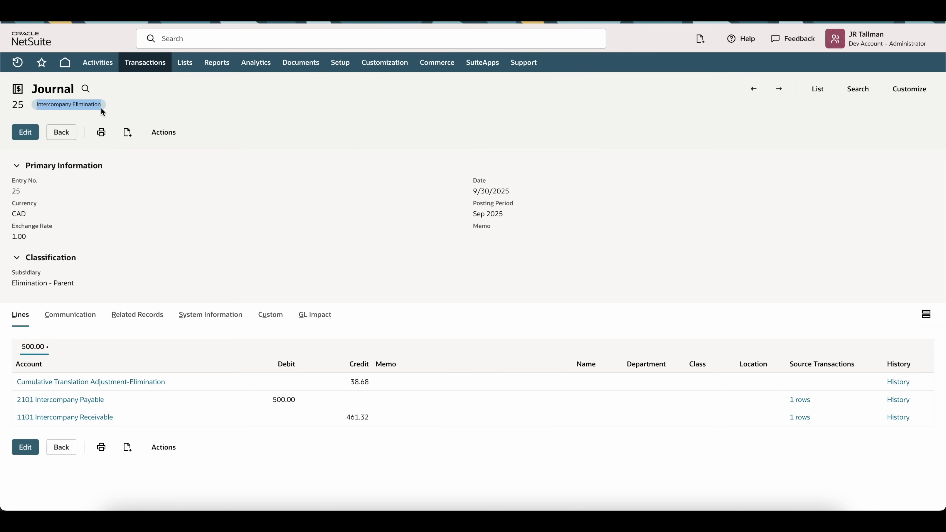
left_click_drag(78, 283, 13, 283)
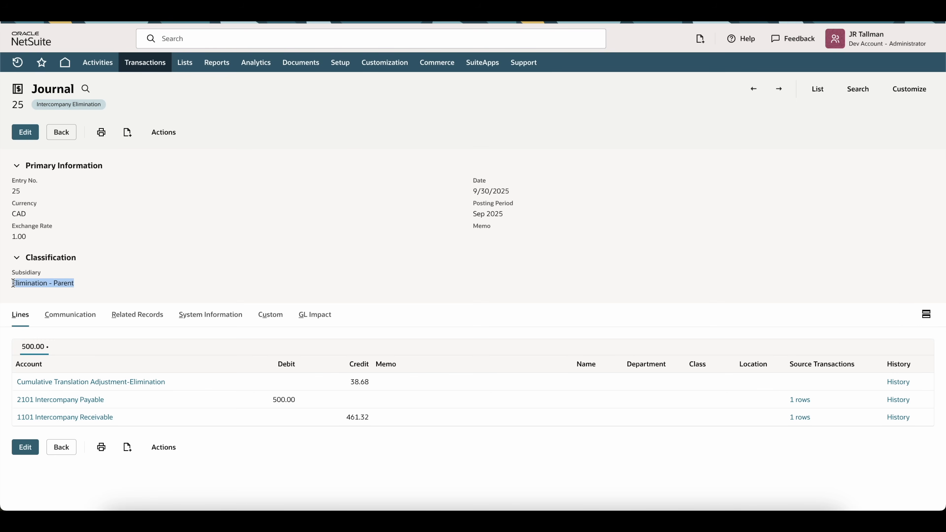
left_click_drag(257, 397, 300, 397)
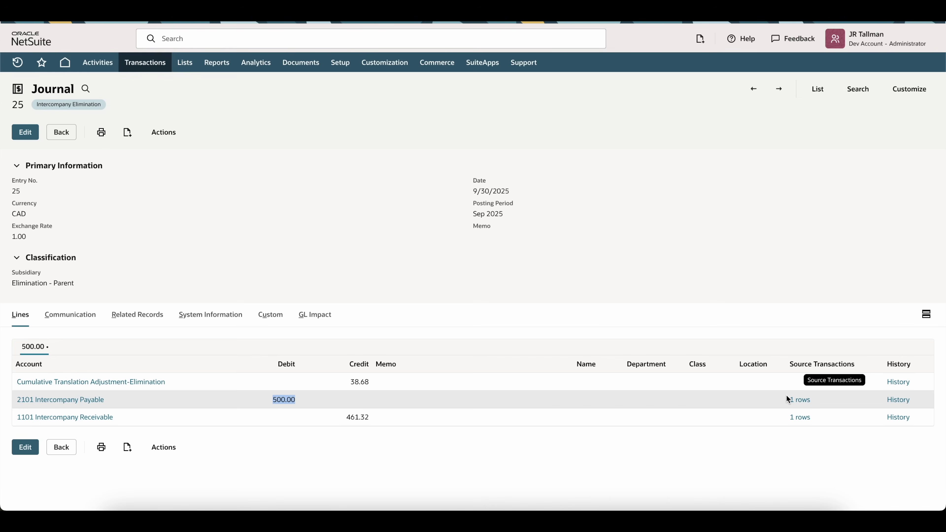
left_click_drag(337, 420, 384, 421)
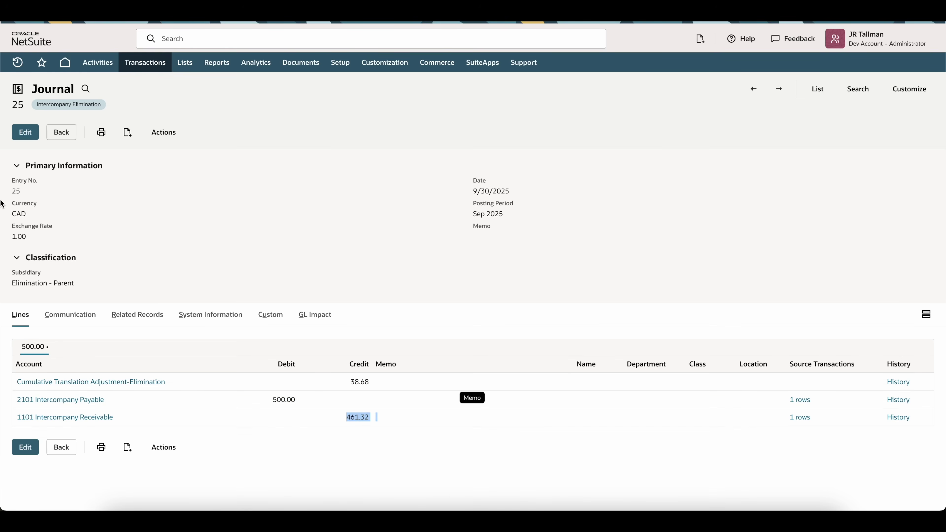
left_click_drag(26, 261, 77, 281)
left_click(274, 293)
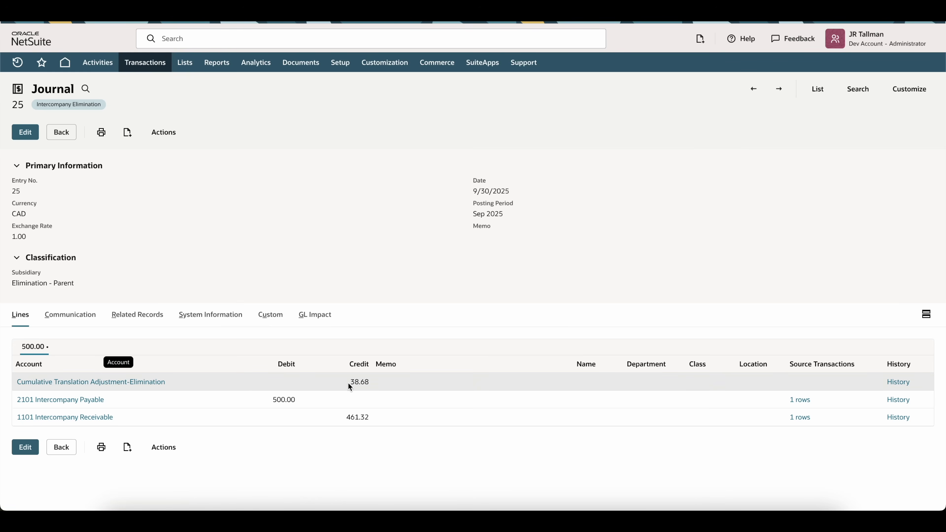
left_click_drag(348, 382, 371, 383)
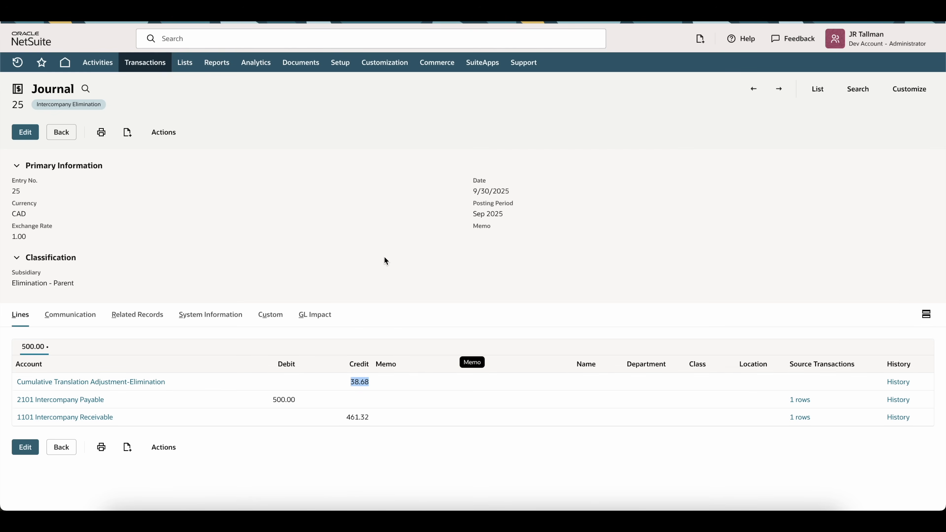
left_click(259, 206)
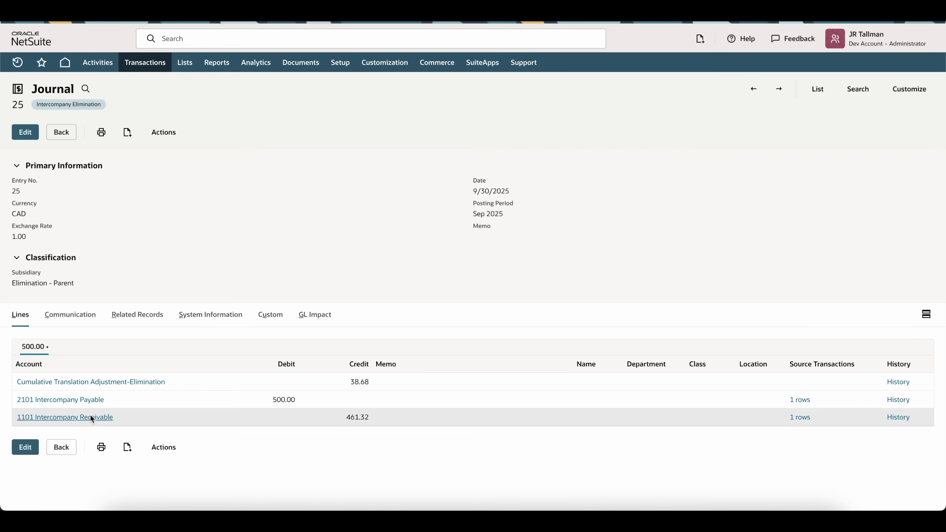
left_click(221, 69)
mouse_move(236, 282)
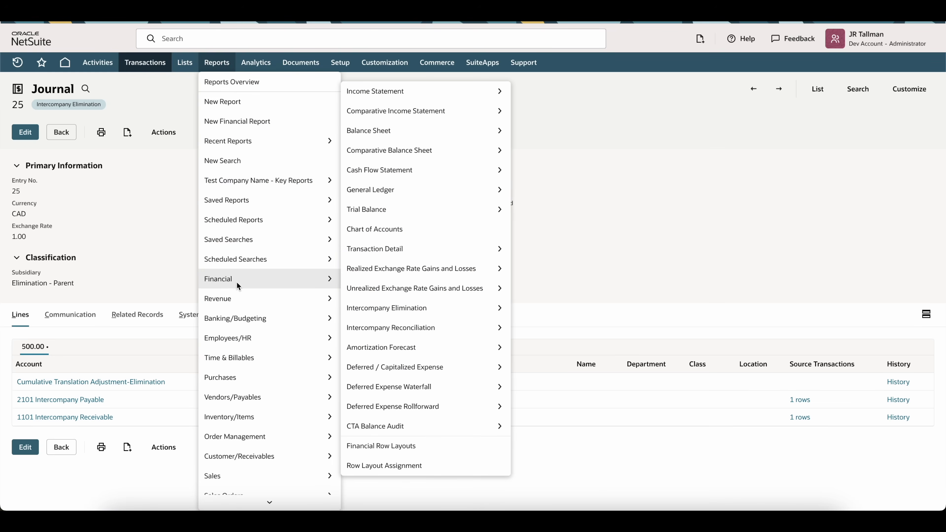
Step: Open the Balance Sheet in a new tab with columns broken out by Subsidiary
mouse_move(408, 271)
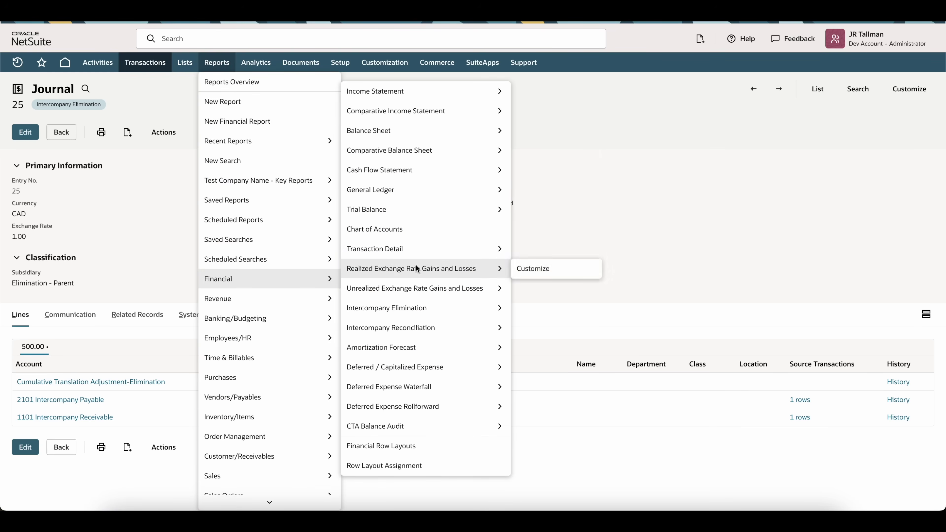
right_click(393, 134)
left_click(403, 136)
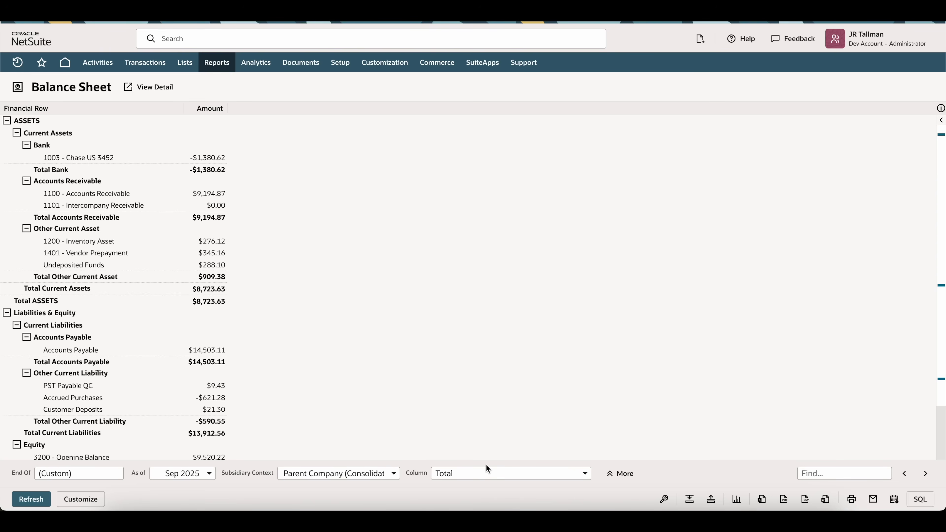
left_click(487, 468)
scroll(514, 418, "down", 10)
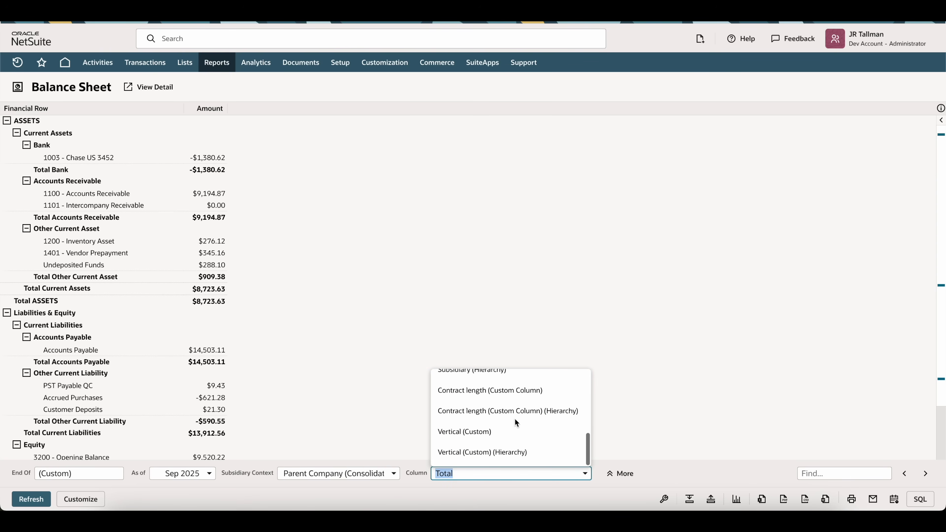
left_click(514, 419)
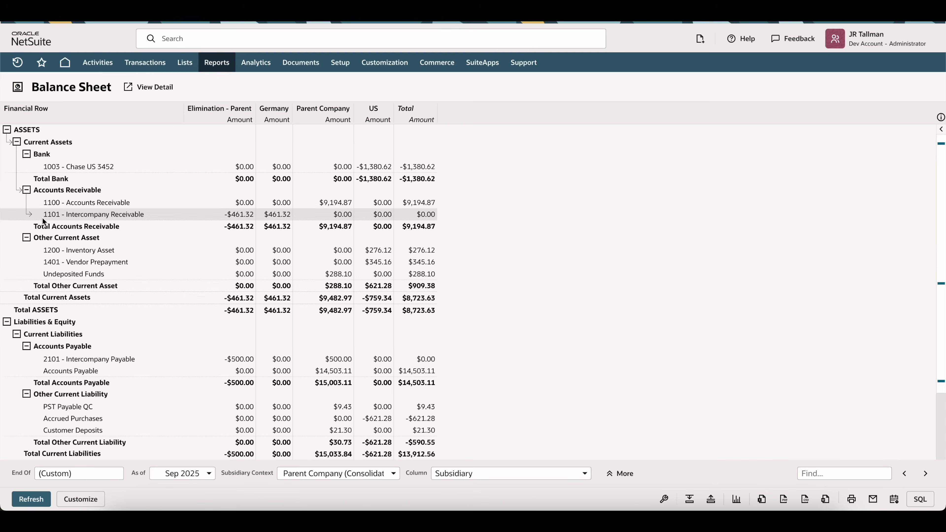
Step: Highlight the 1101 Intercompany Receivable and 2101 Intercompany Payable rows netting to $0.00
left_click_drag(40, 213, 282, 215)
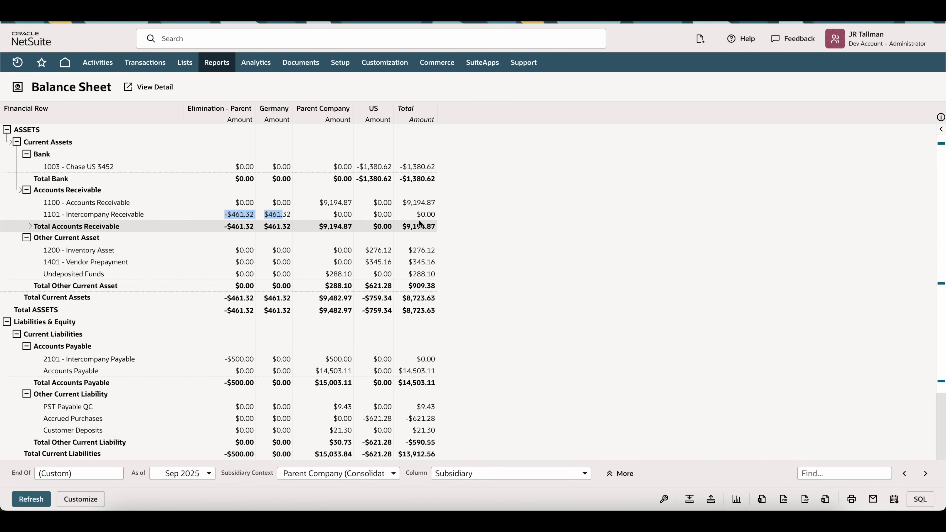
left_click_drag(409, 212, 438, 212)
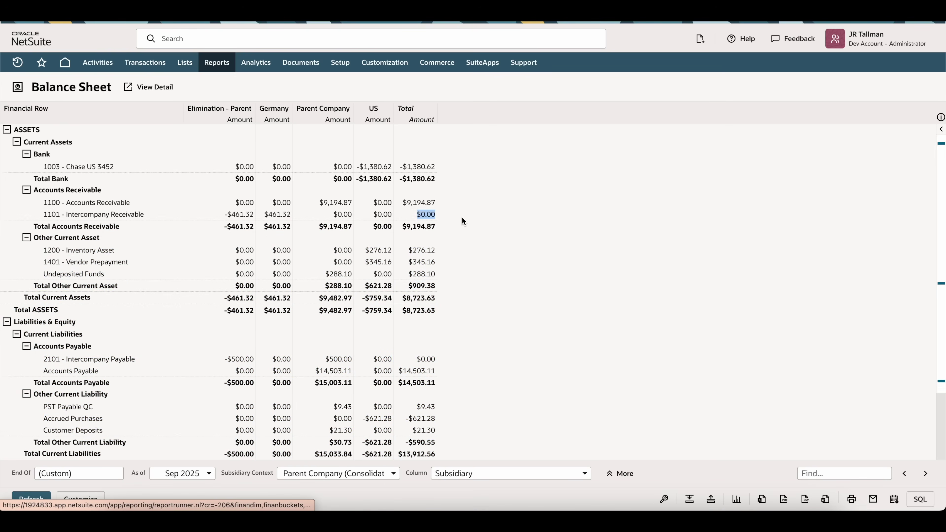
scroll(464, 223, "down", 1)
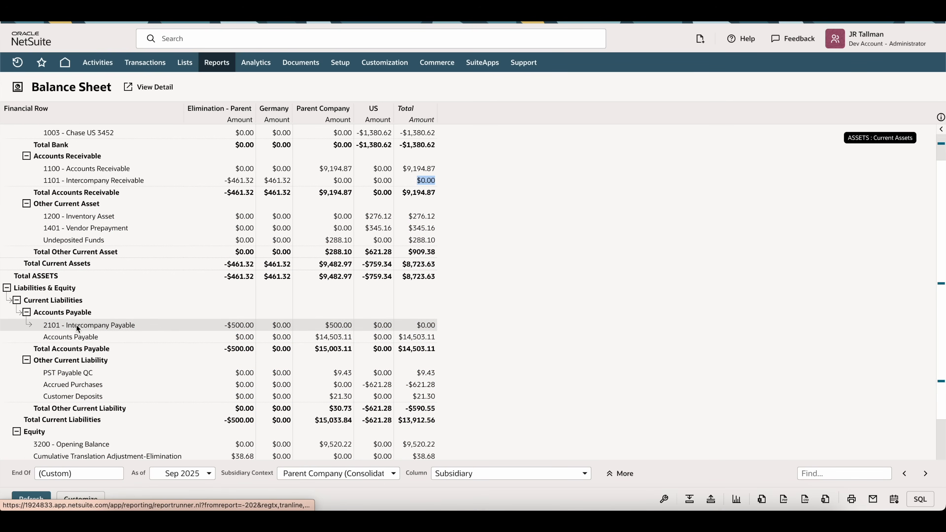
left_click_drag(220, 321, 433, 324)
left_click(420, 325)
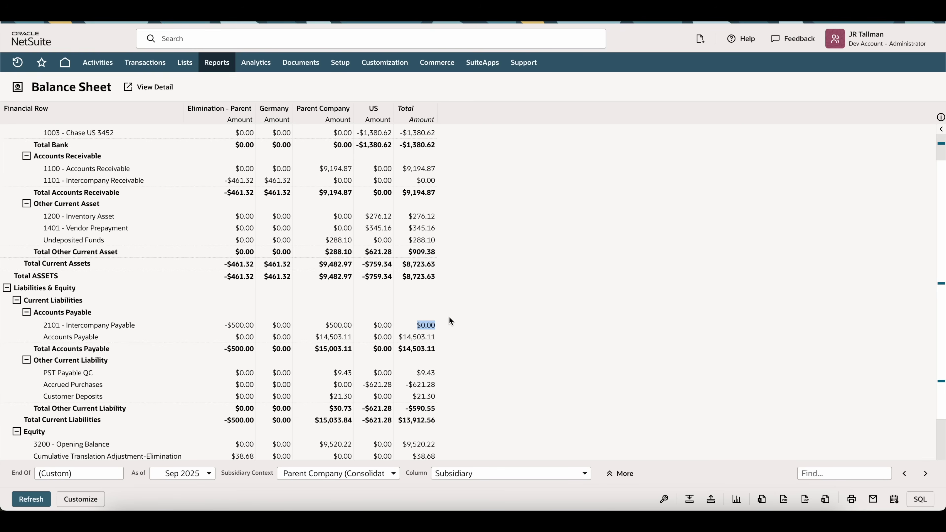
left_click_drag(141, 326, 55, 326)
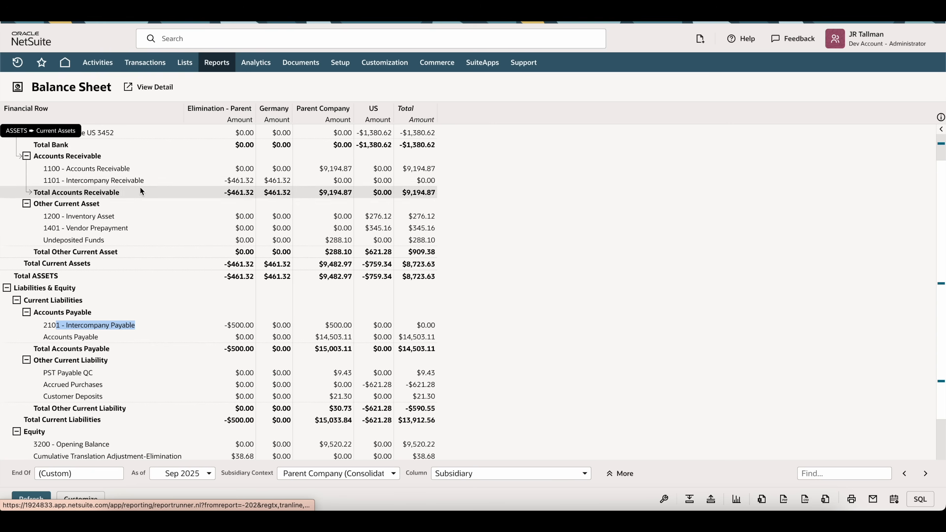